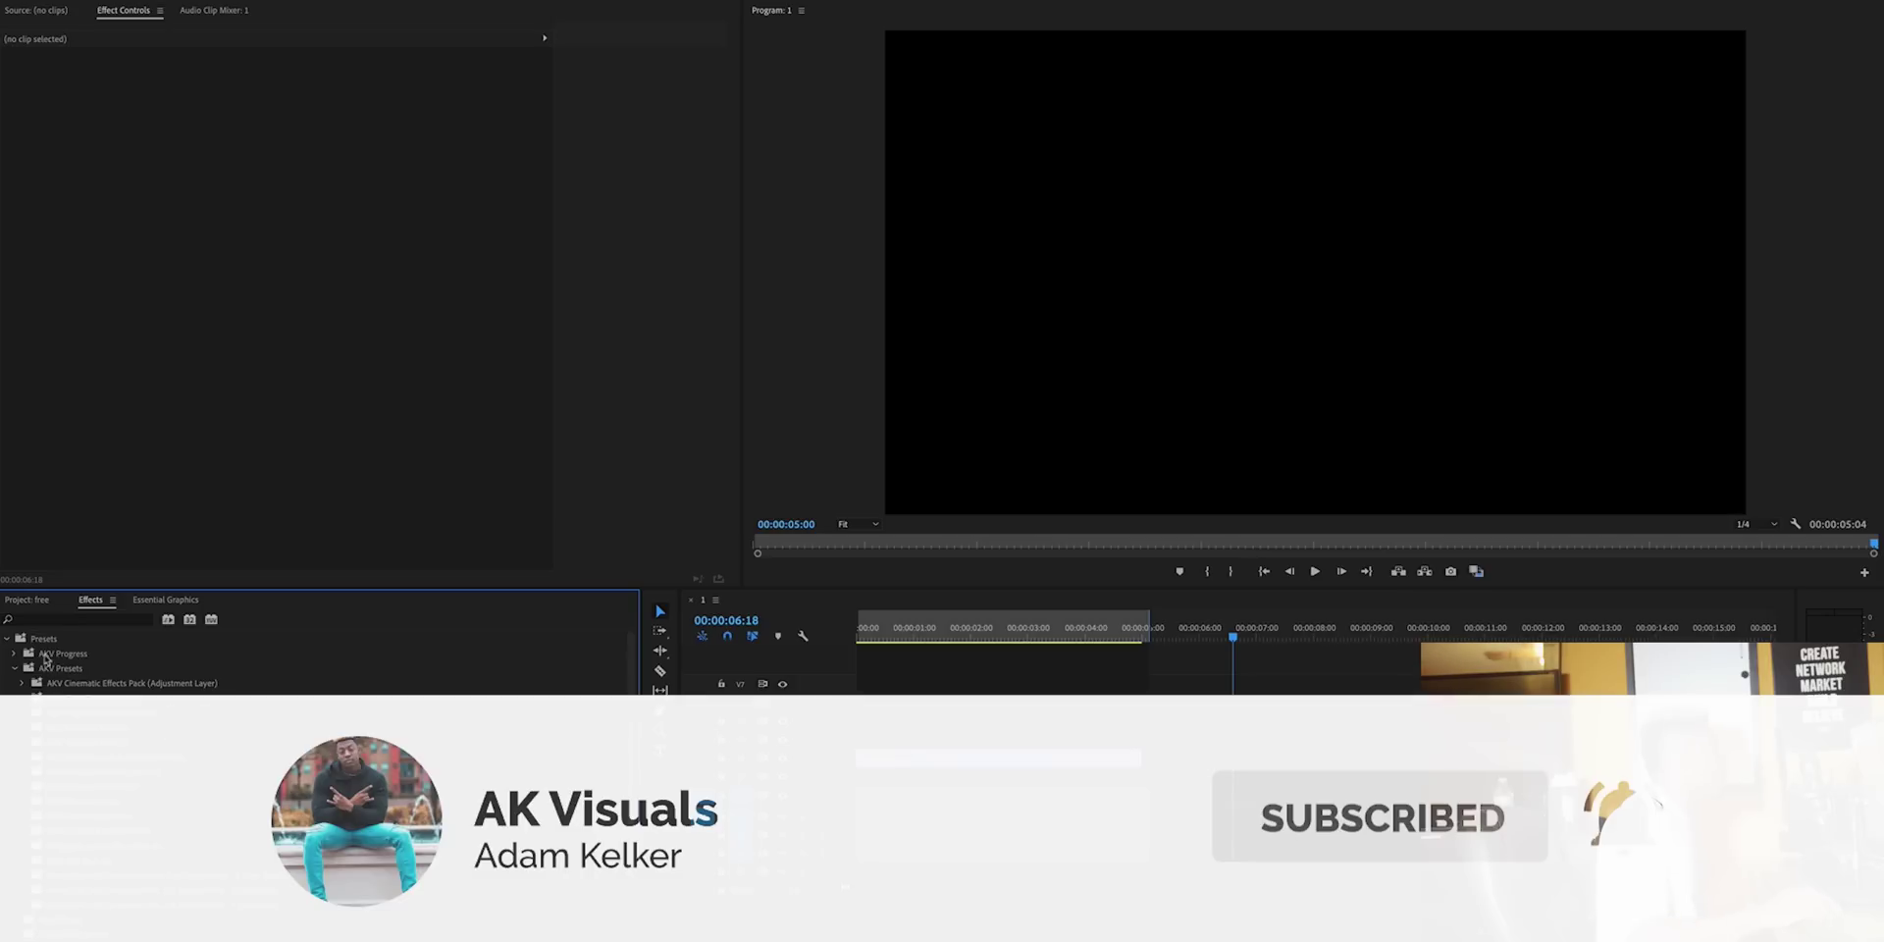
- Import the MUSIC VIDEO EFFECT .prfpset file into Presets, adding AKV Music Video Effect Pack V3
{"action": "left_click", "coordinate": [36, 640]}
{"action": "right_click", "coordinate": [36, 641]}
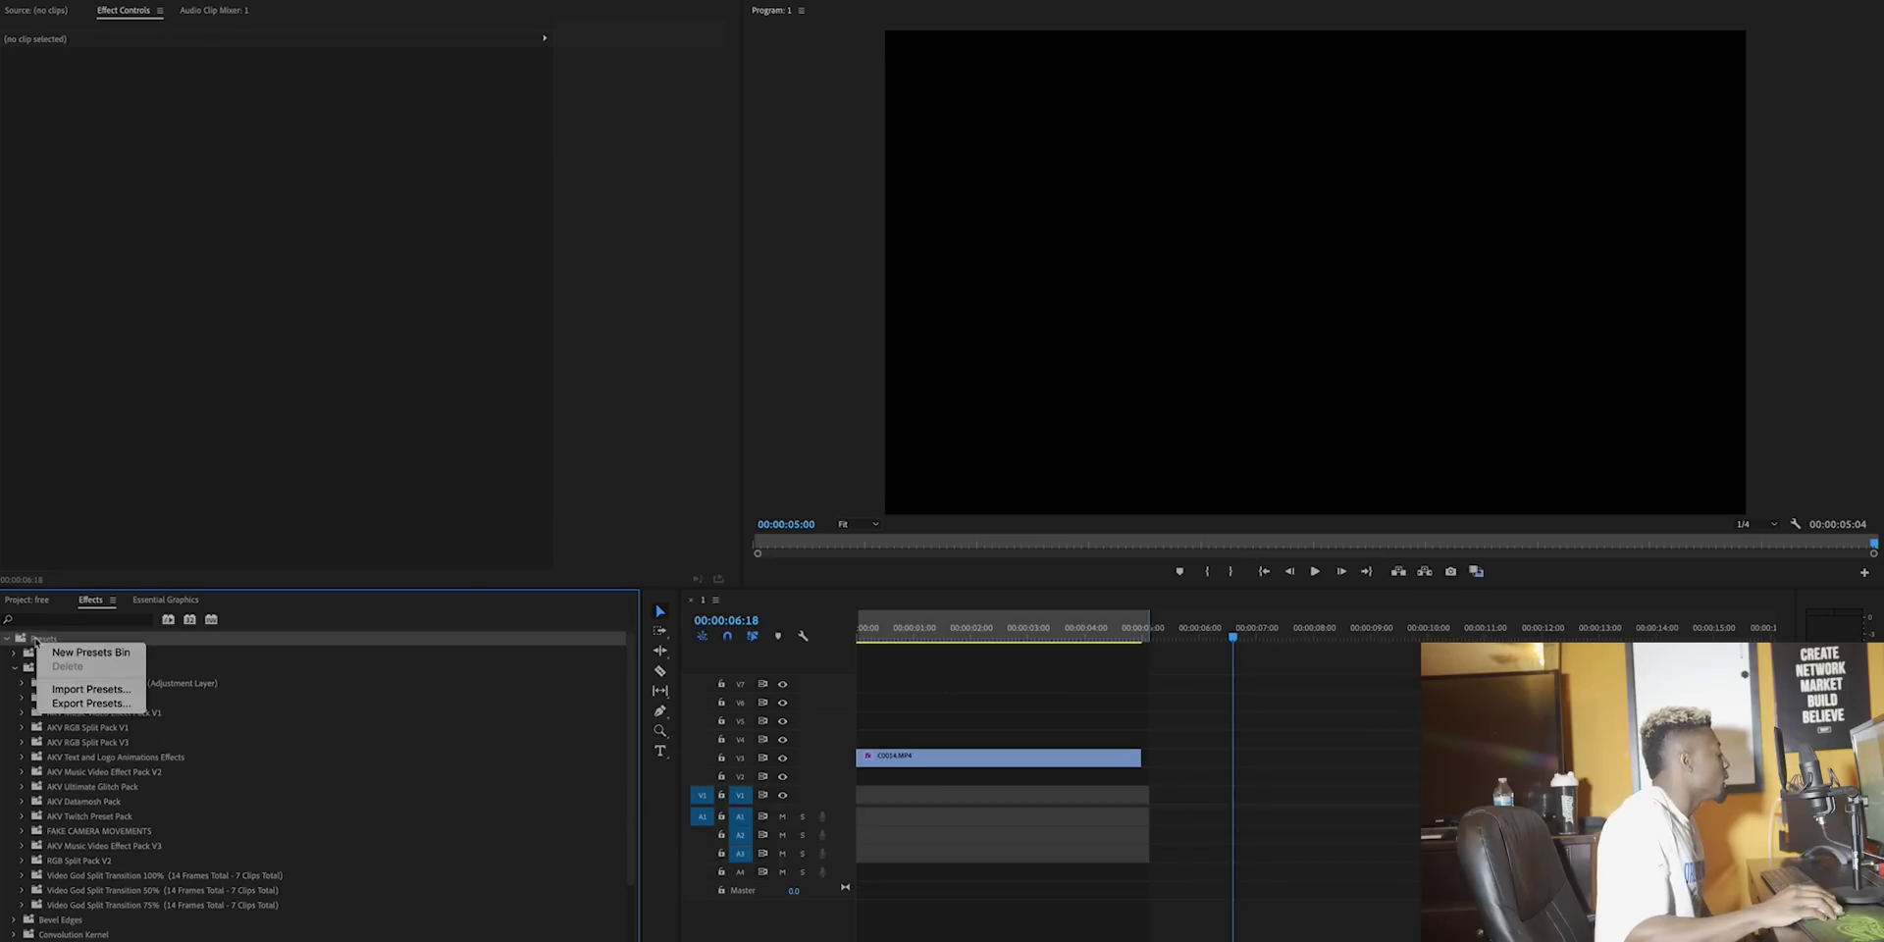
{"action": "left_click", "coordinate": [90, 689]}
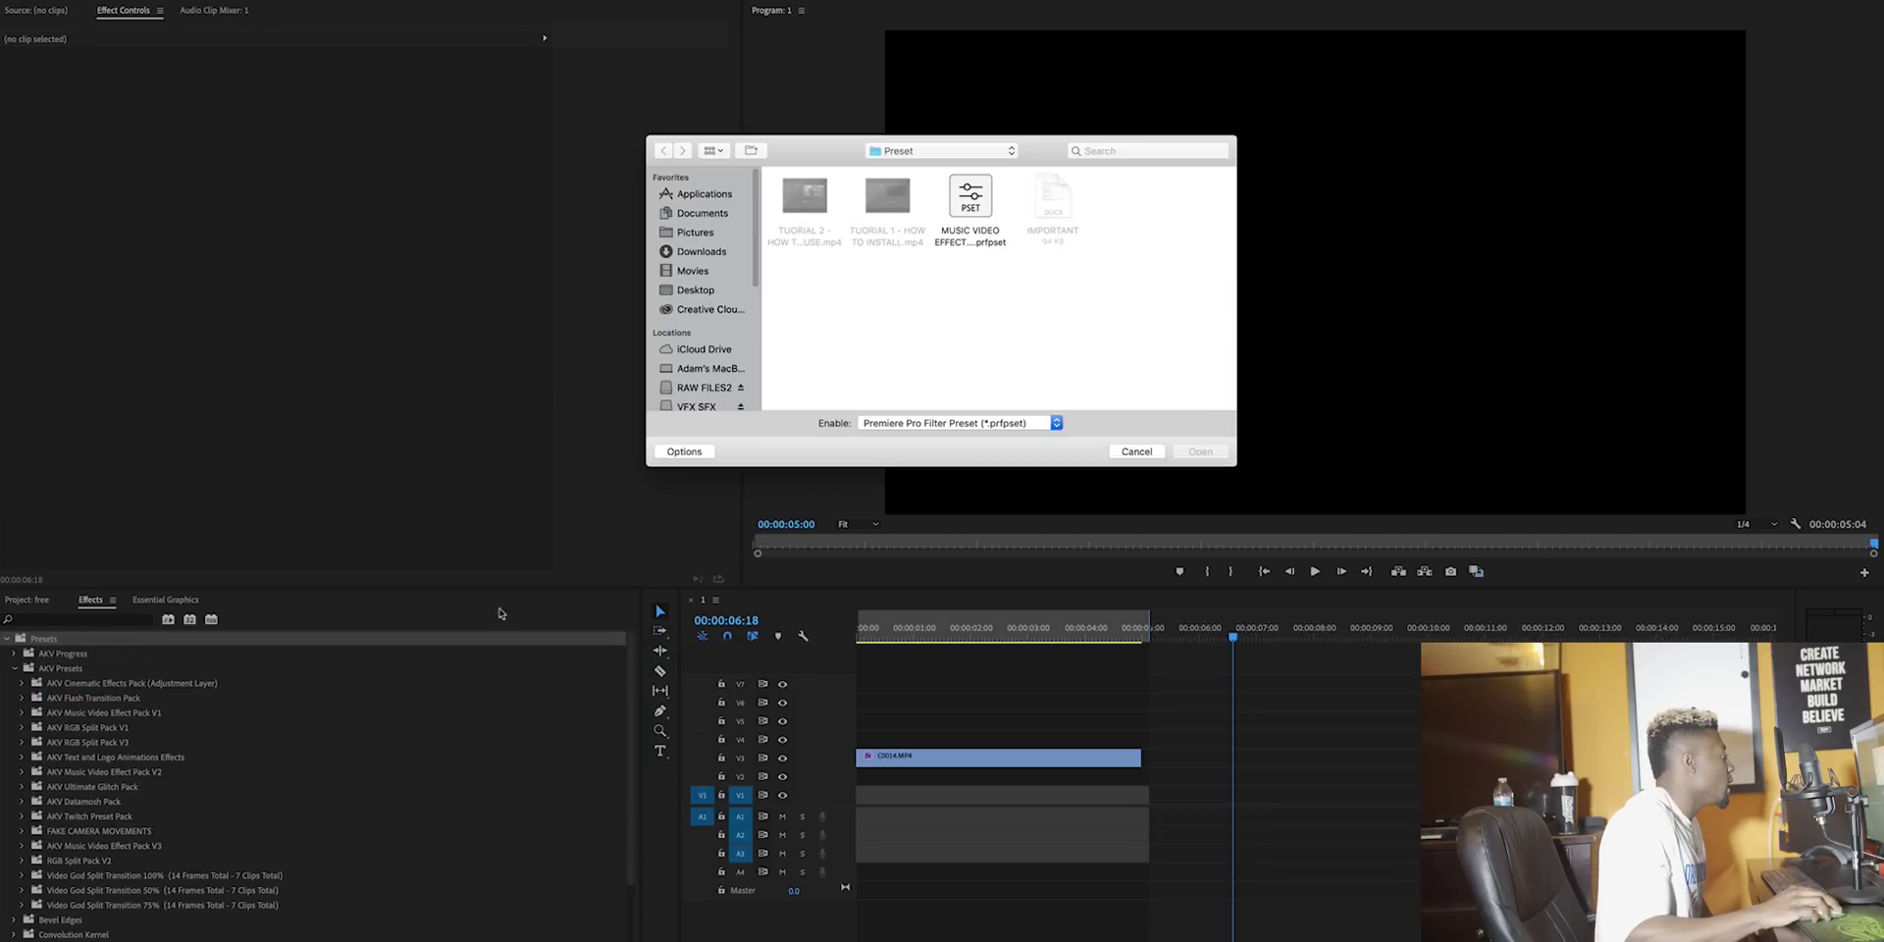
{"action": "left_click", "coordinate": [975, 199]}
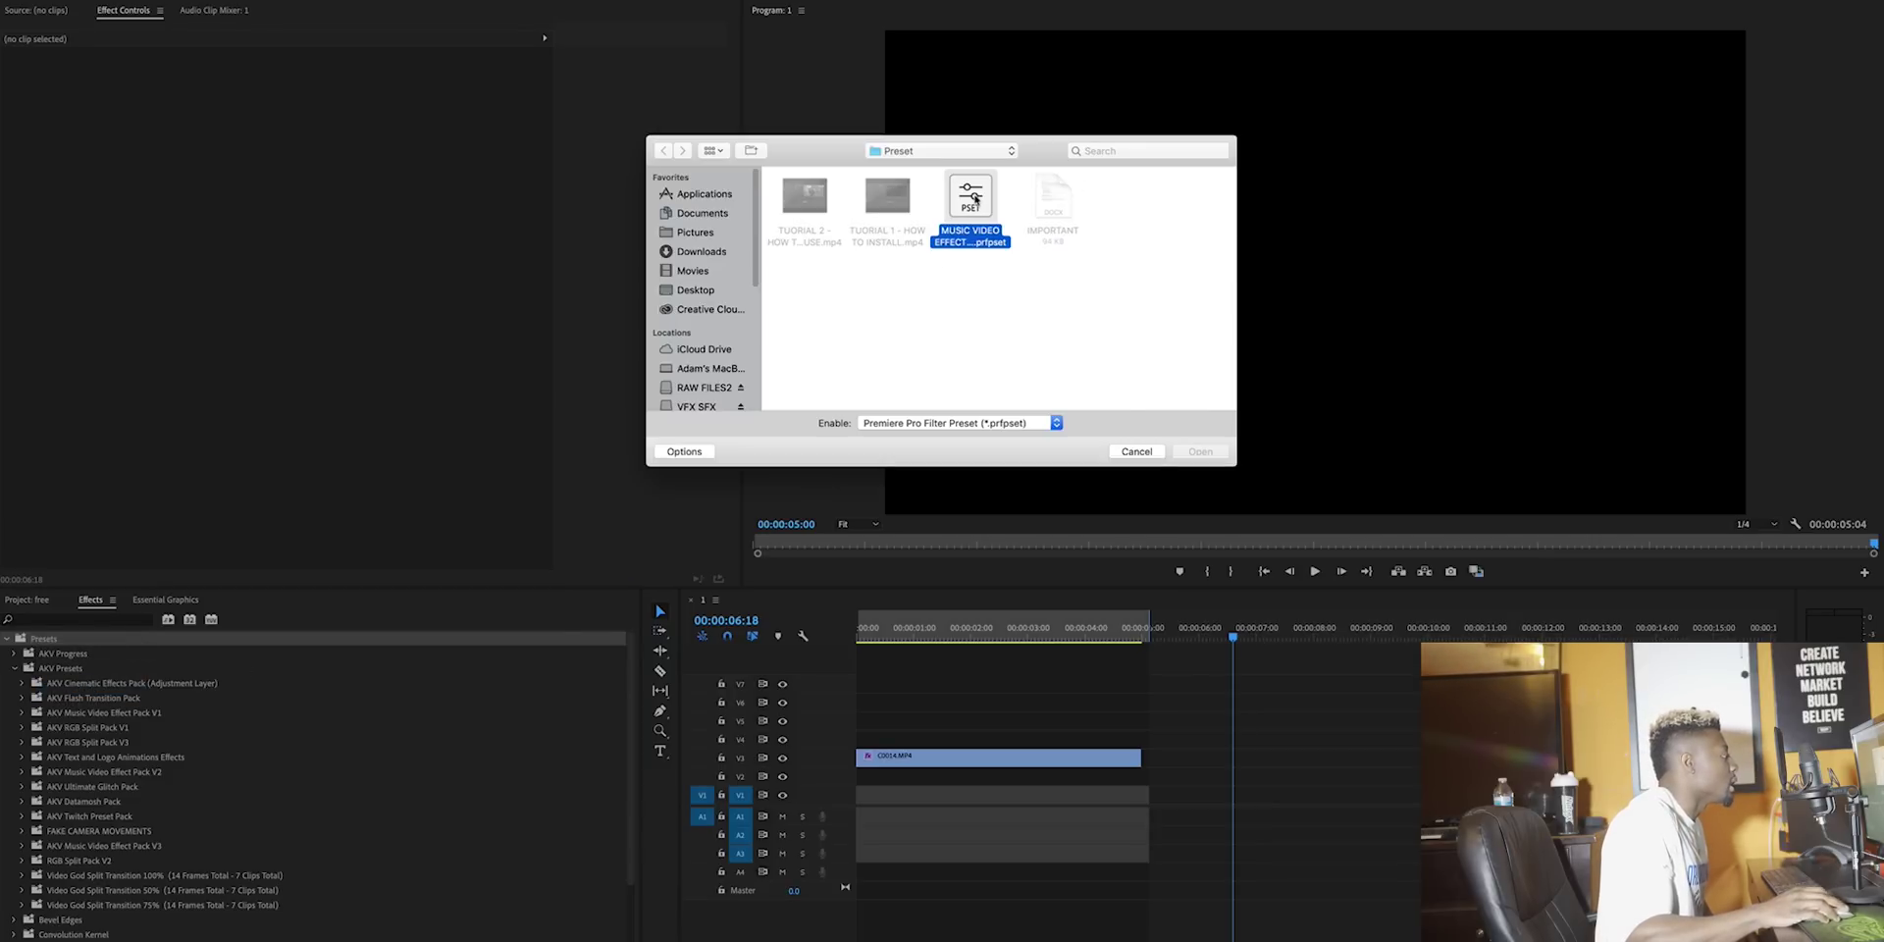
{"action": "left_click", "coordinate": [1184, 452]}
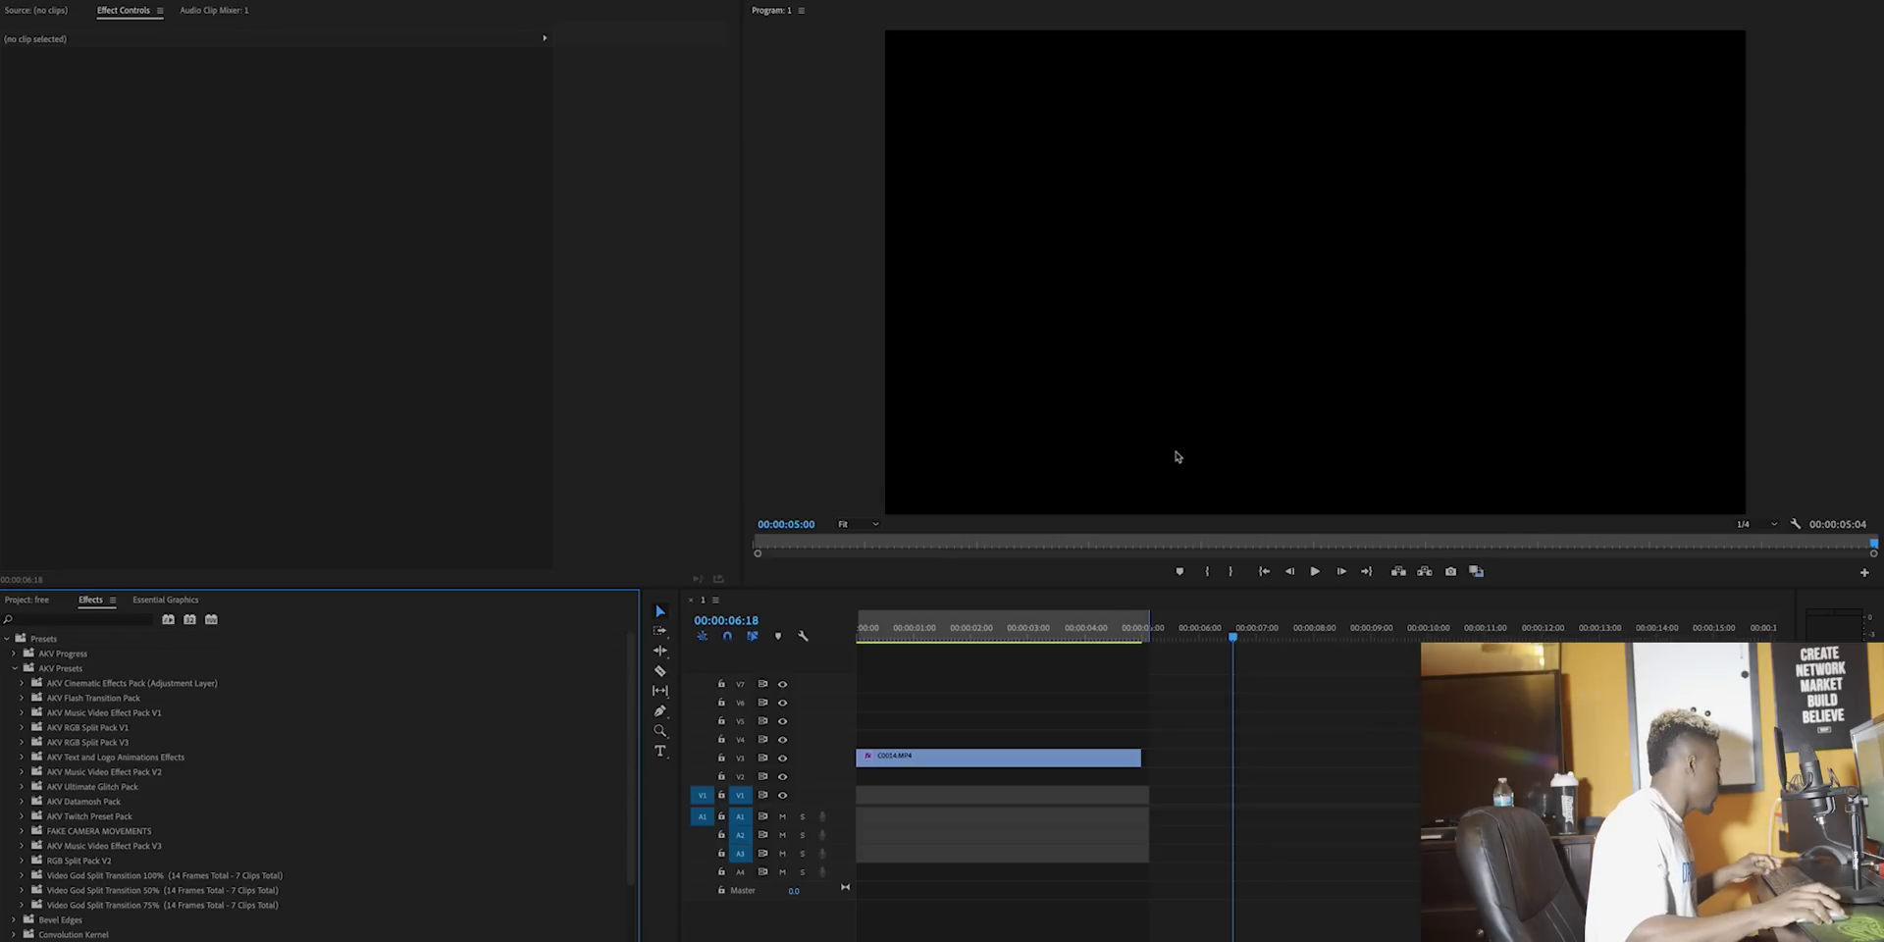
{"action": "left_click", "coordinate": [120, 849]}
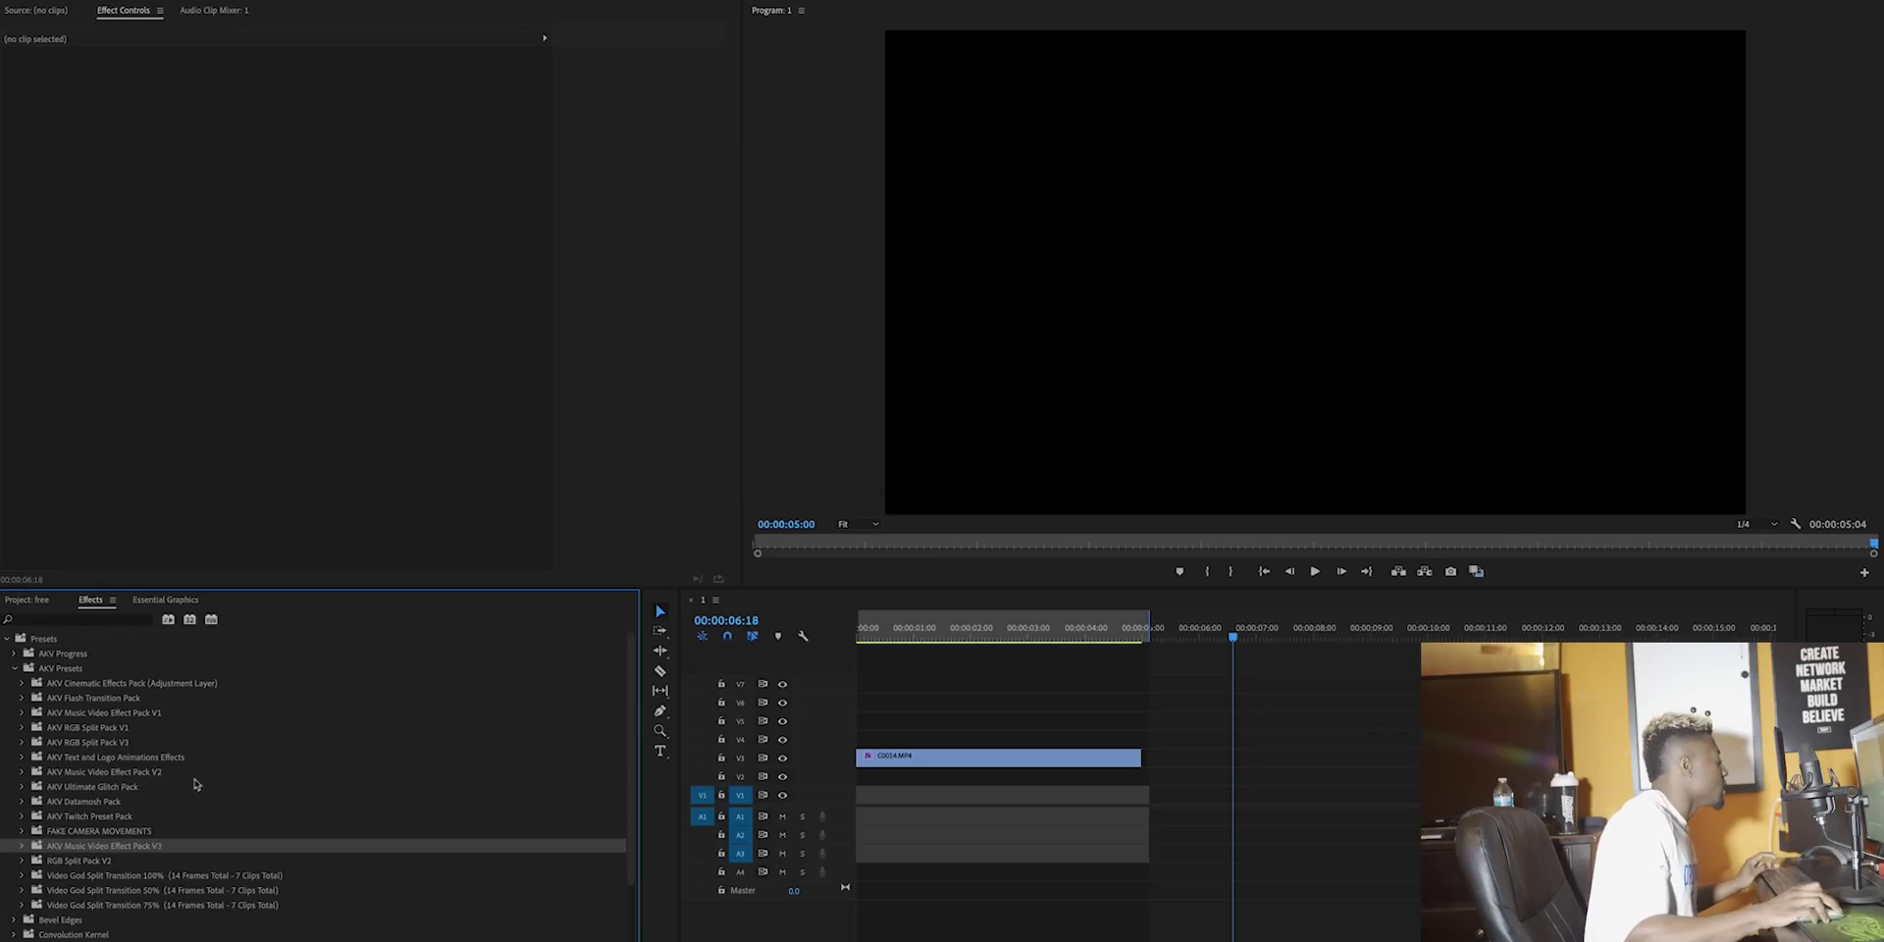
{"action": "scroll", "coordinate": [198, 781], "scroll_direction": "down", "scroll_amount": 1}
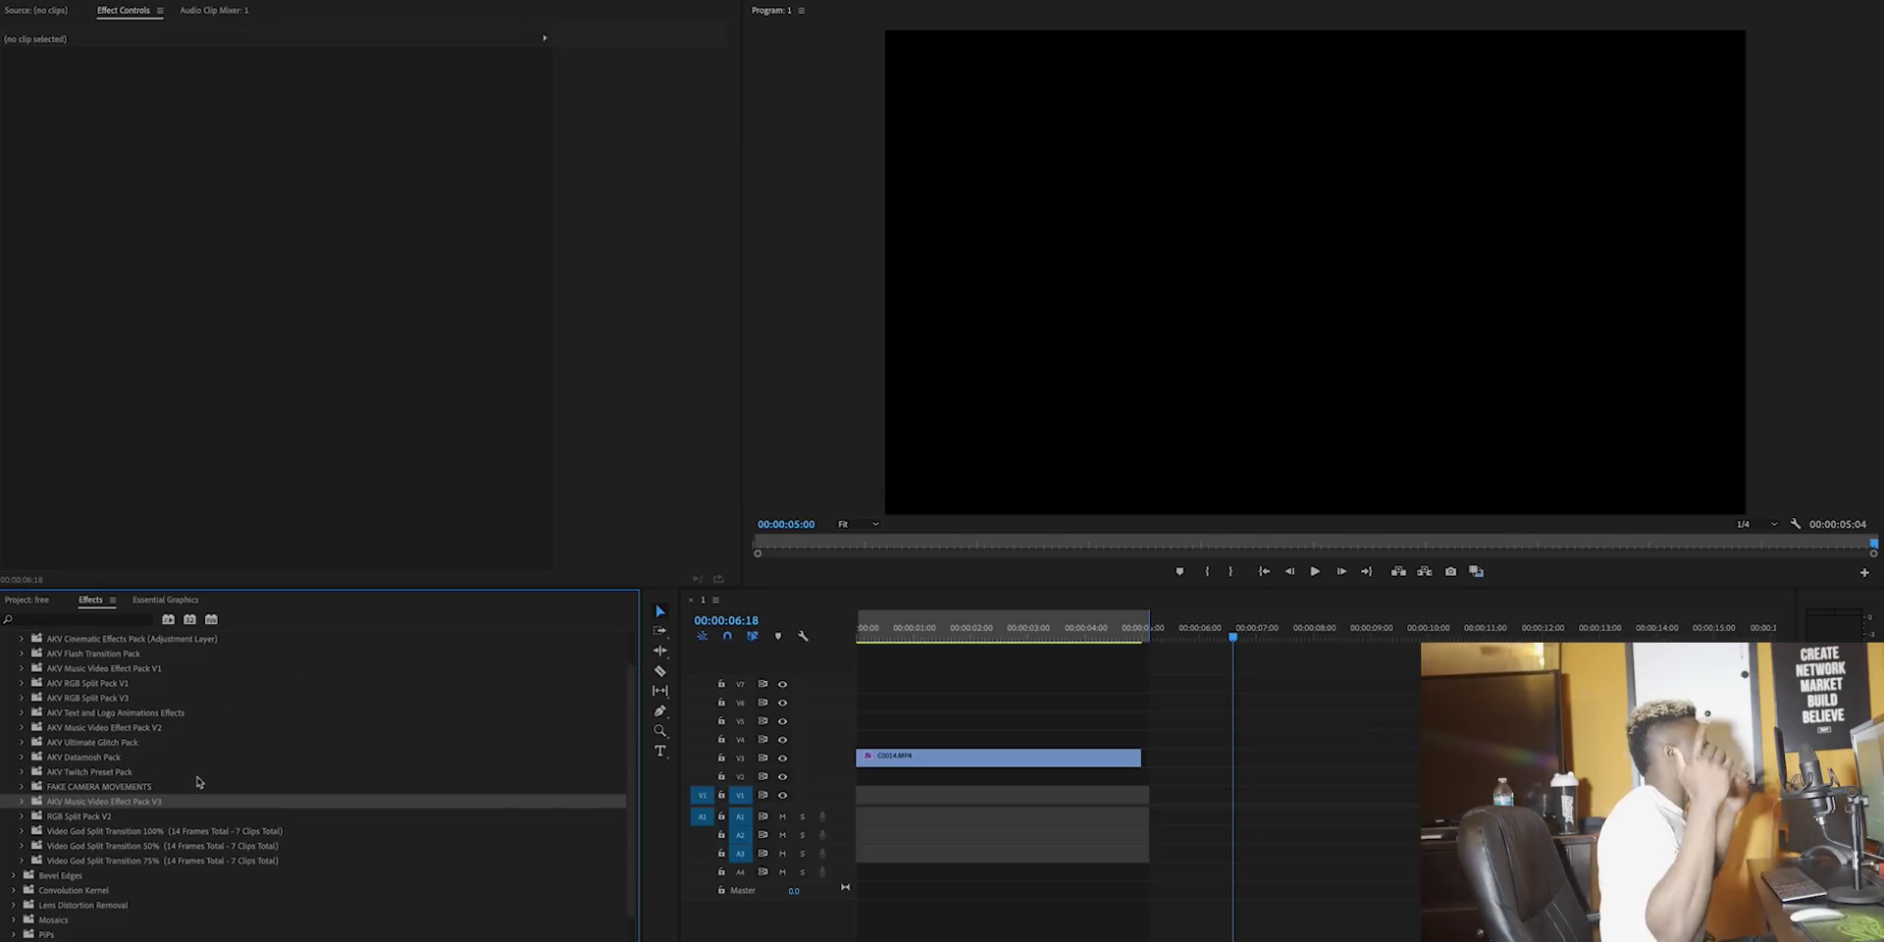
- Expand AKV Music Video Effect Pack V3 and its Cross Right folder to list nine colour presets
{"action": "scroll", "coordinate": [59, 775], "scroll_direction": "down", "scroll_amount": 1}
{"action": "left_click", "coordinate": [22, 756]}
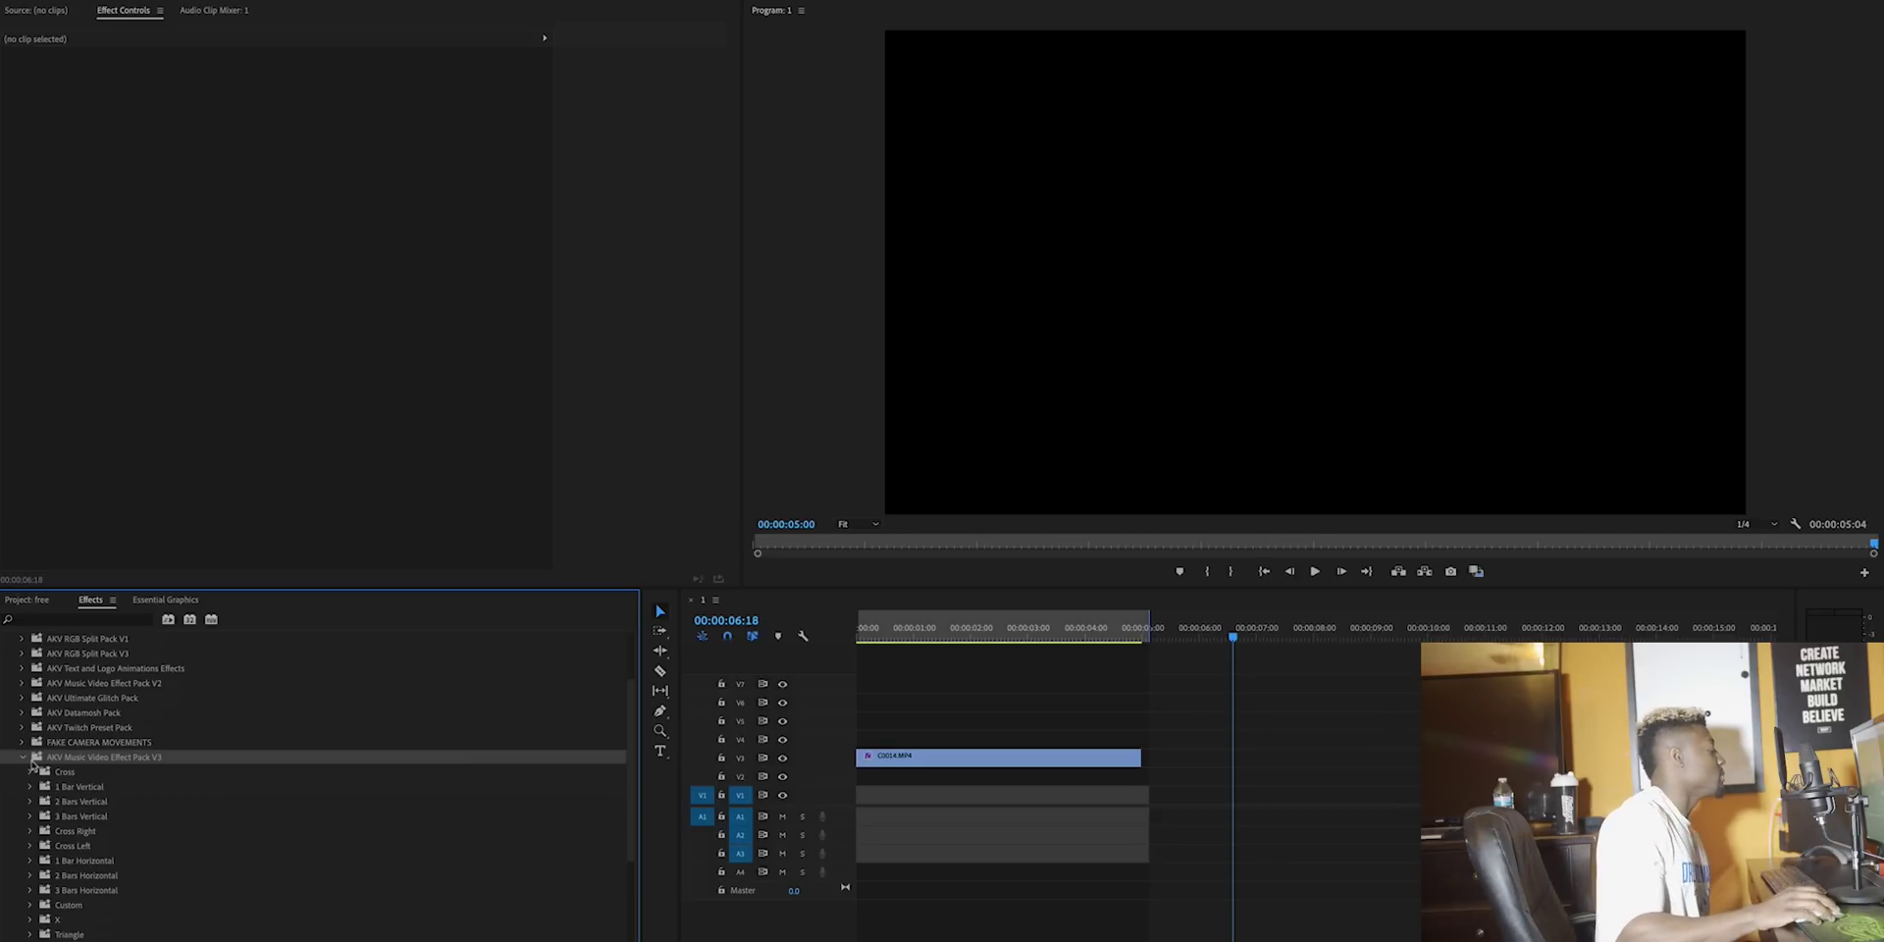
{"action": "scroll", "coordinate": [74, 758], "scroll_direction": "down", "scroll_amount": 1}
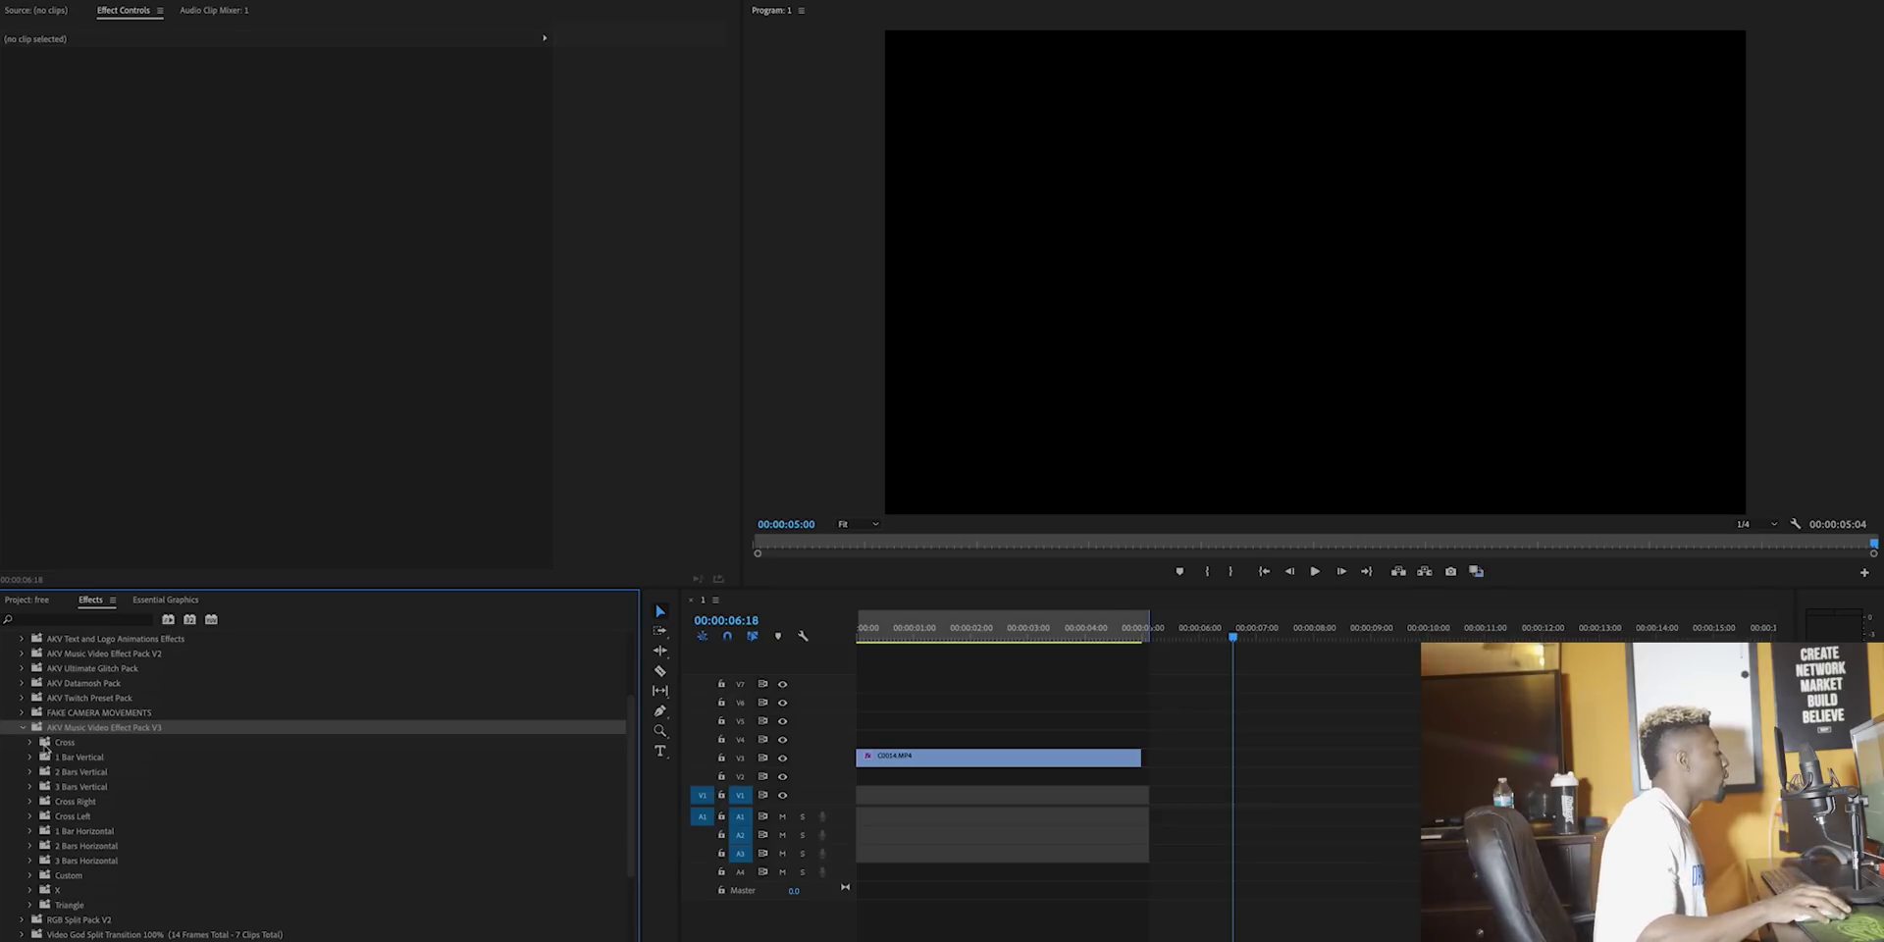
{"action": "left_click", "coordinate": [30, 802]}
{"action": "left_click", "coordinate": [57, 802]}
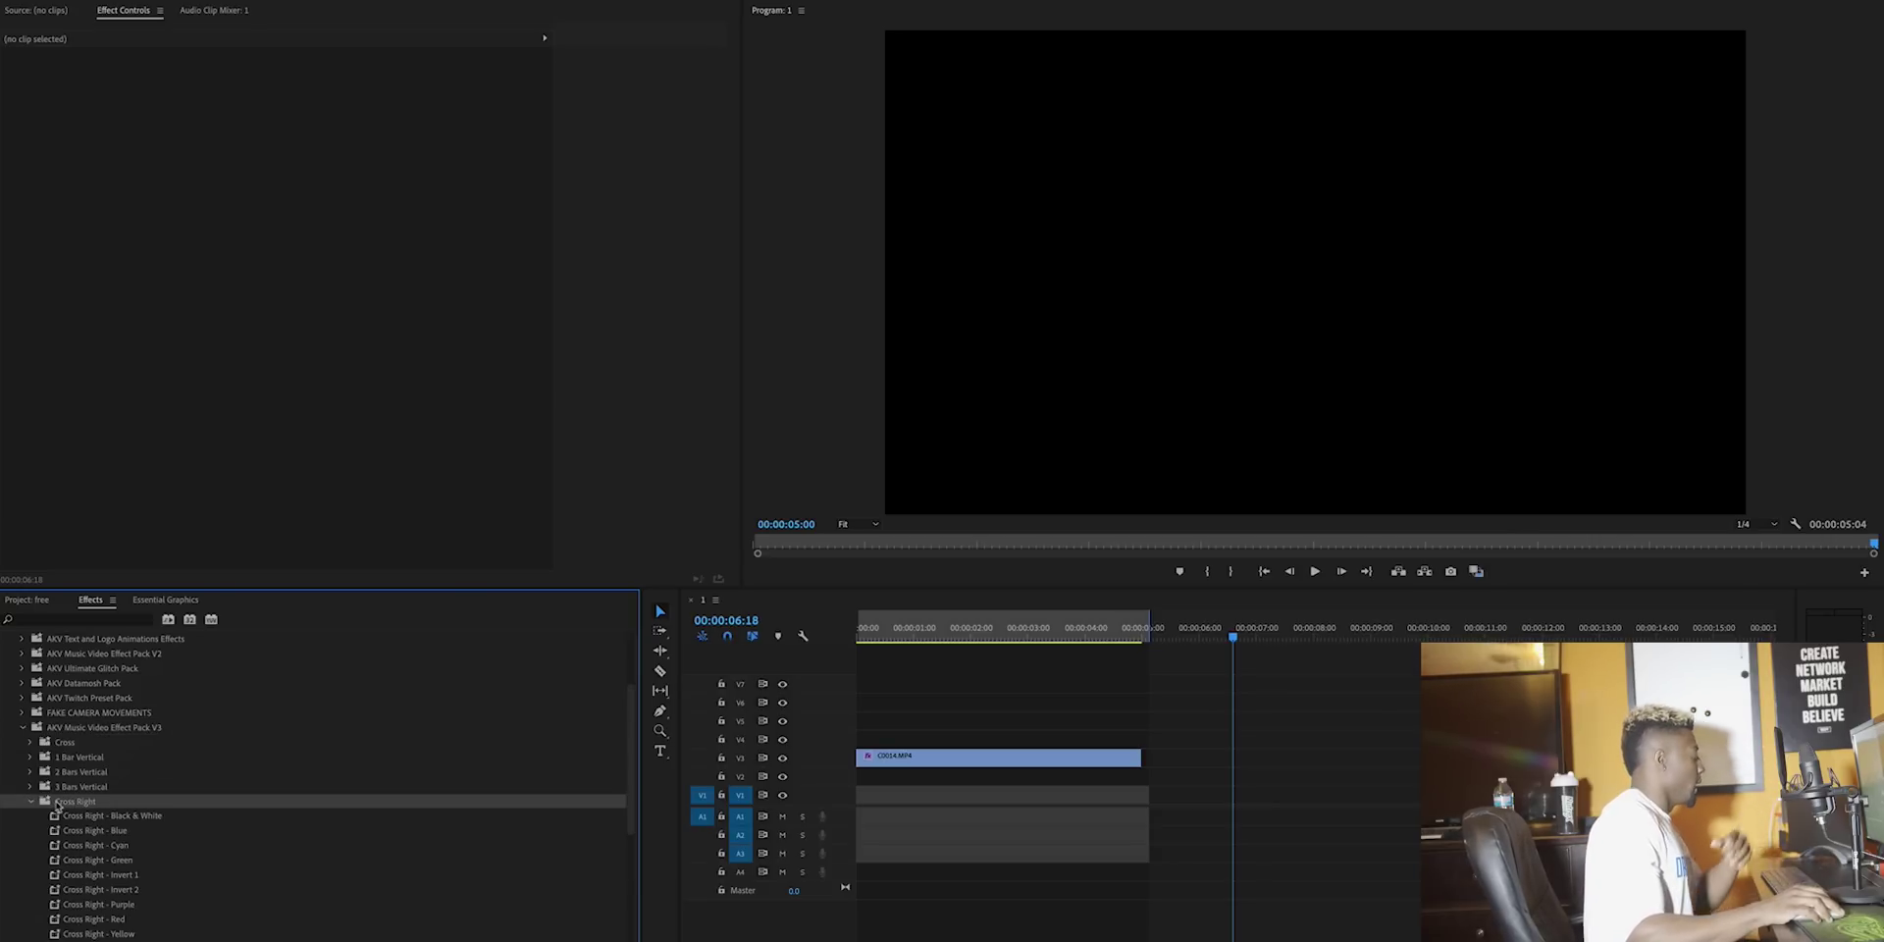
{"action": "scroll", "coordinate": [272, 801], "scroll_direction": "down", "scroll_amount": 2}
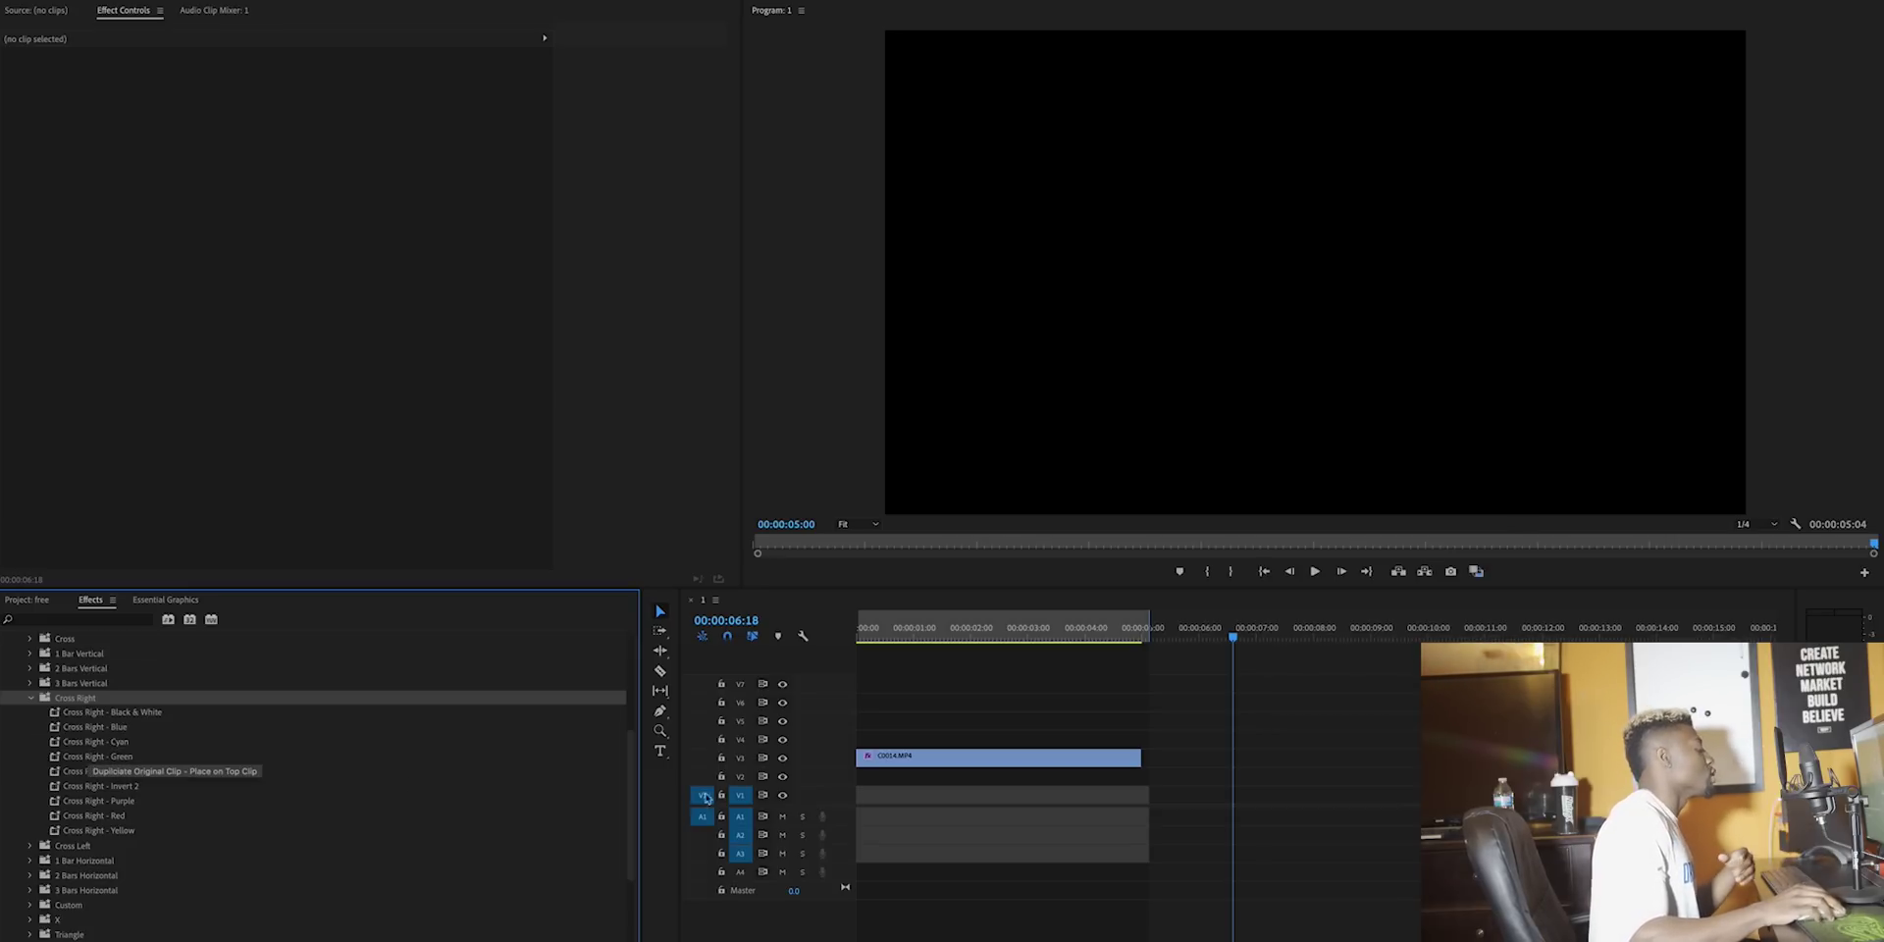
- Preview clip C0014.MP4 and duplicate it onto the track above
{"action": "left_click", "coordinate": [906, 630]}
{"action": "key", "text": "space"}
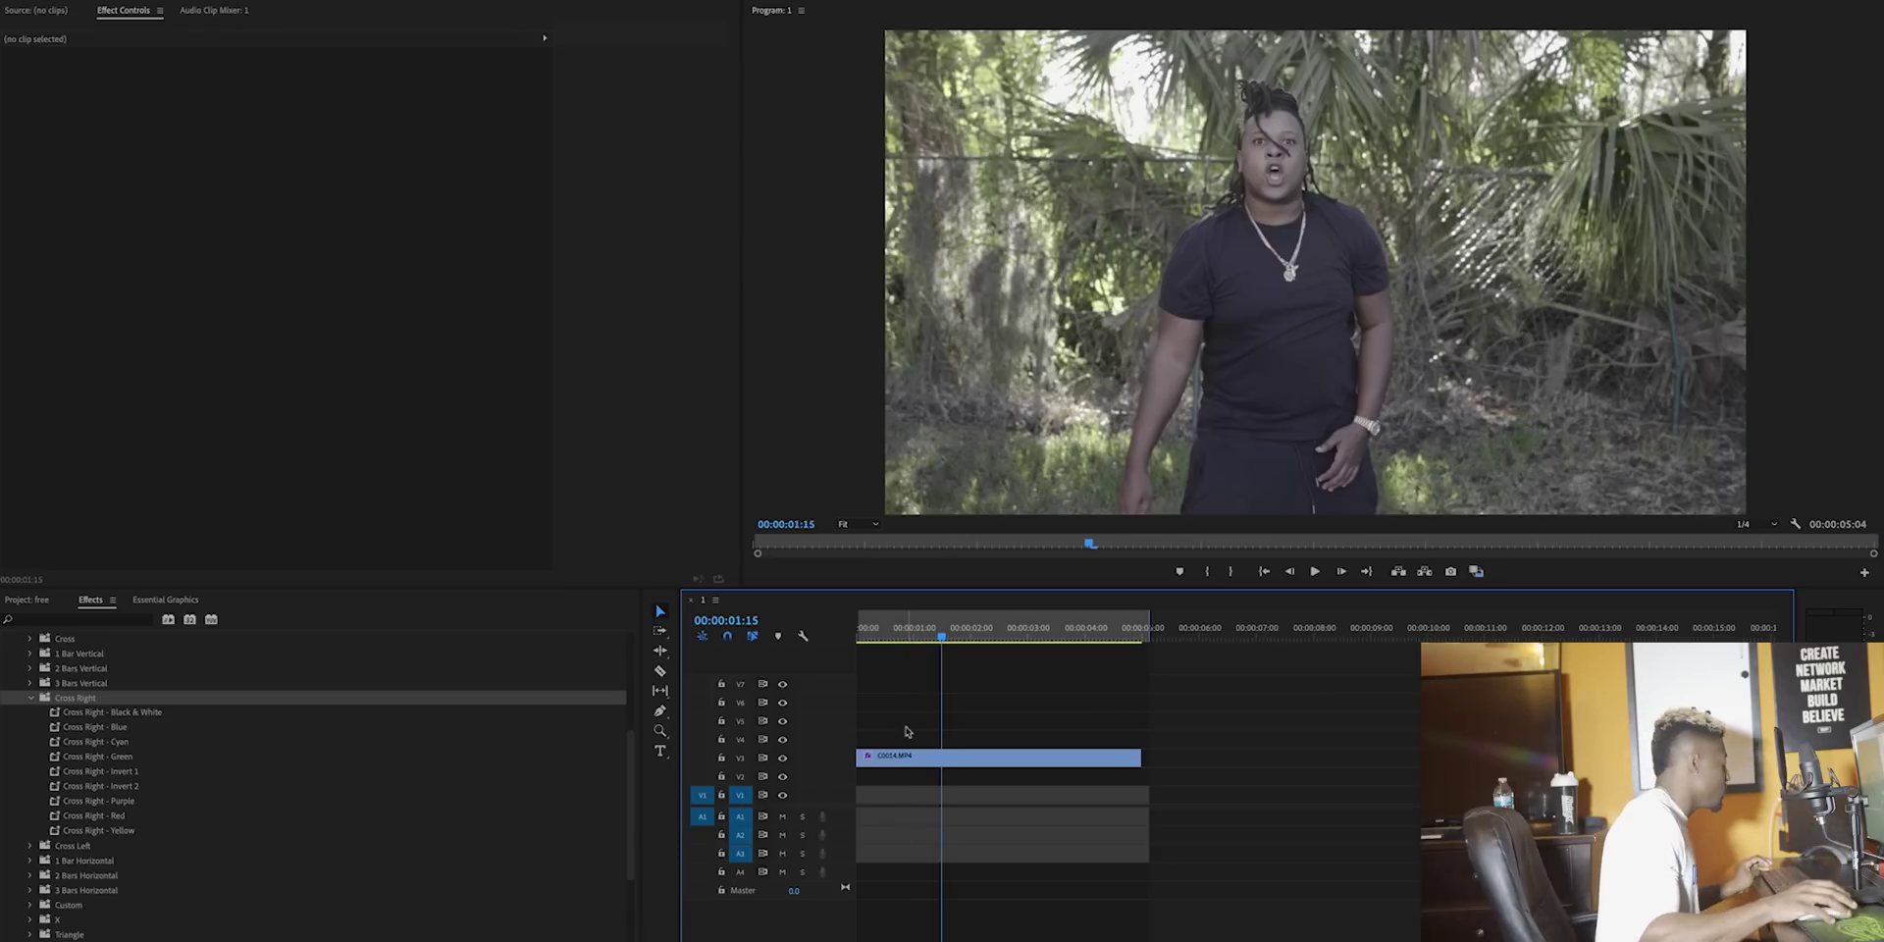
{"action": "left_click", "coordinate": [915, 760]}
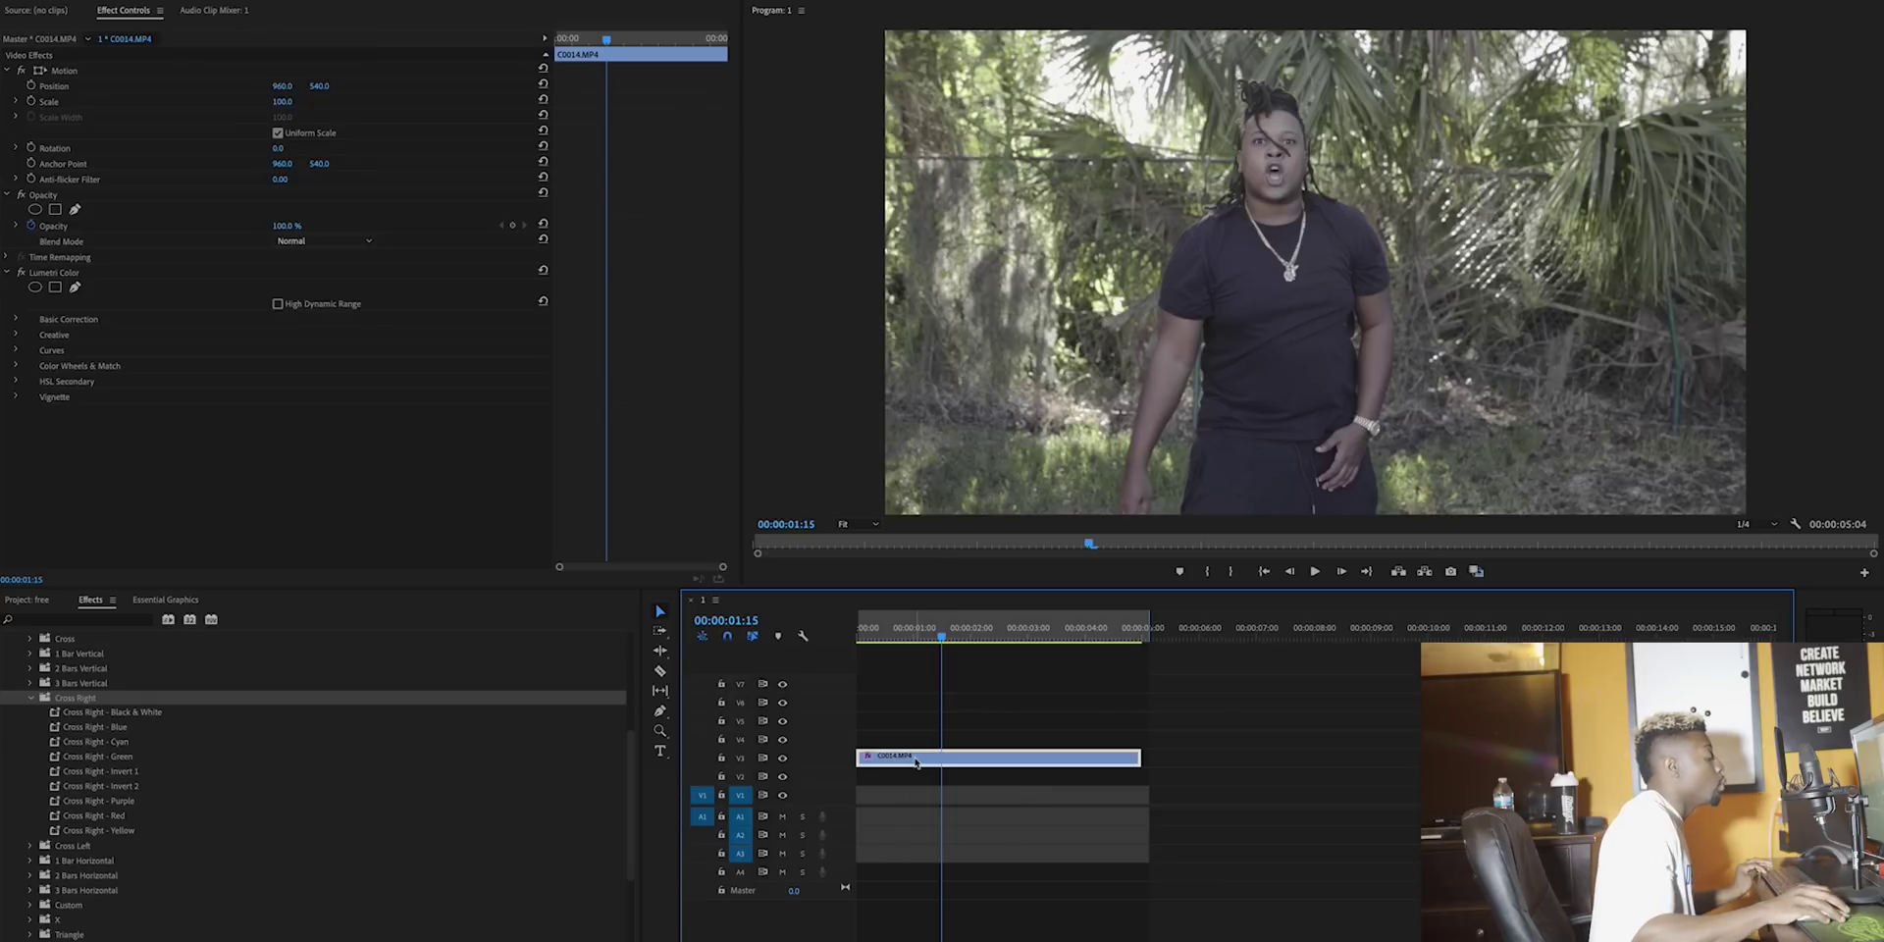
{"action": "left_click_drag", "start_coordinate": [915, 760], "coordinate": [915, 749]}
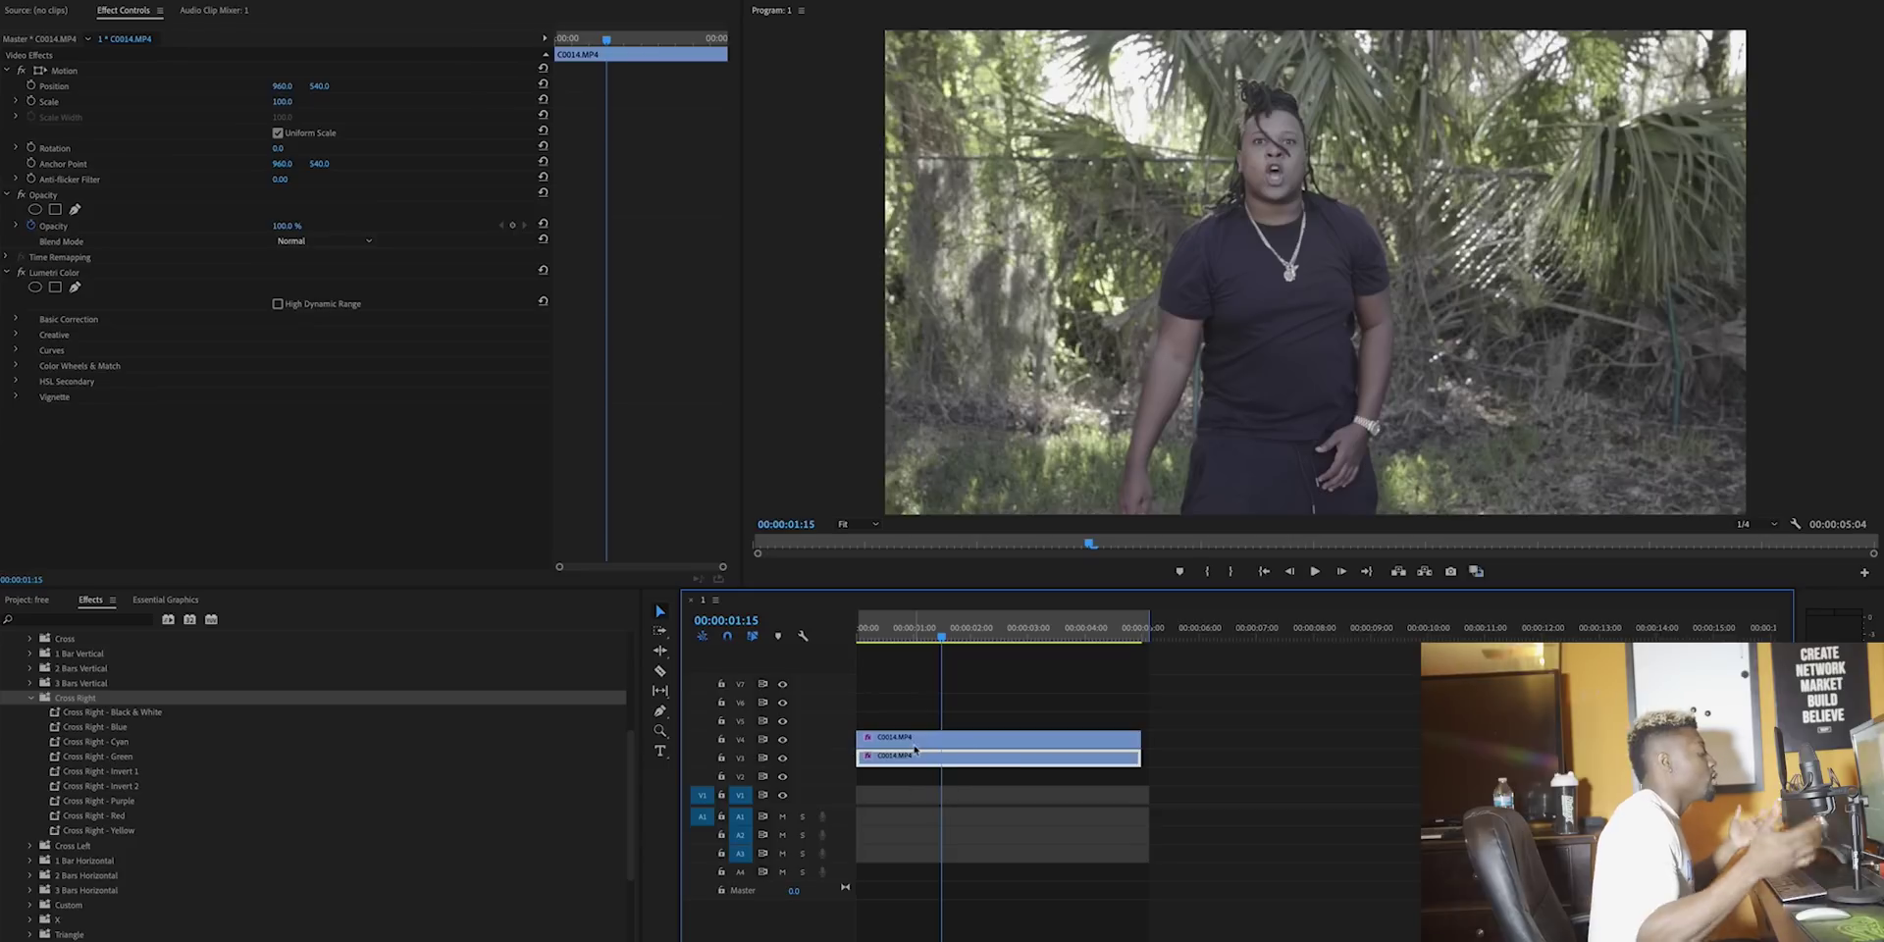
- Apply the Cross Right - Red preset to the duplicated top clip
{"action": "left_click", "coordinate": [919, 742]}
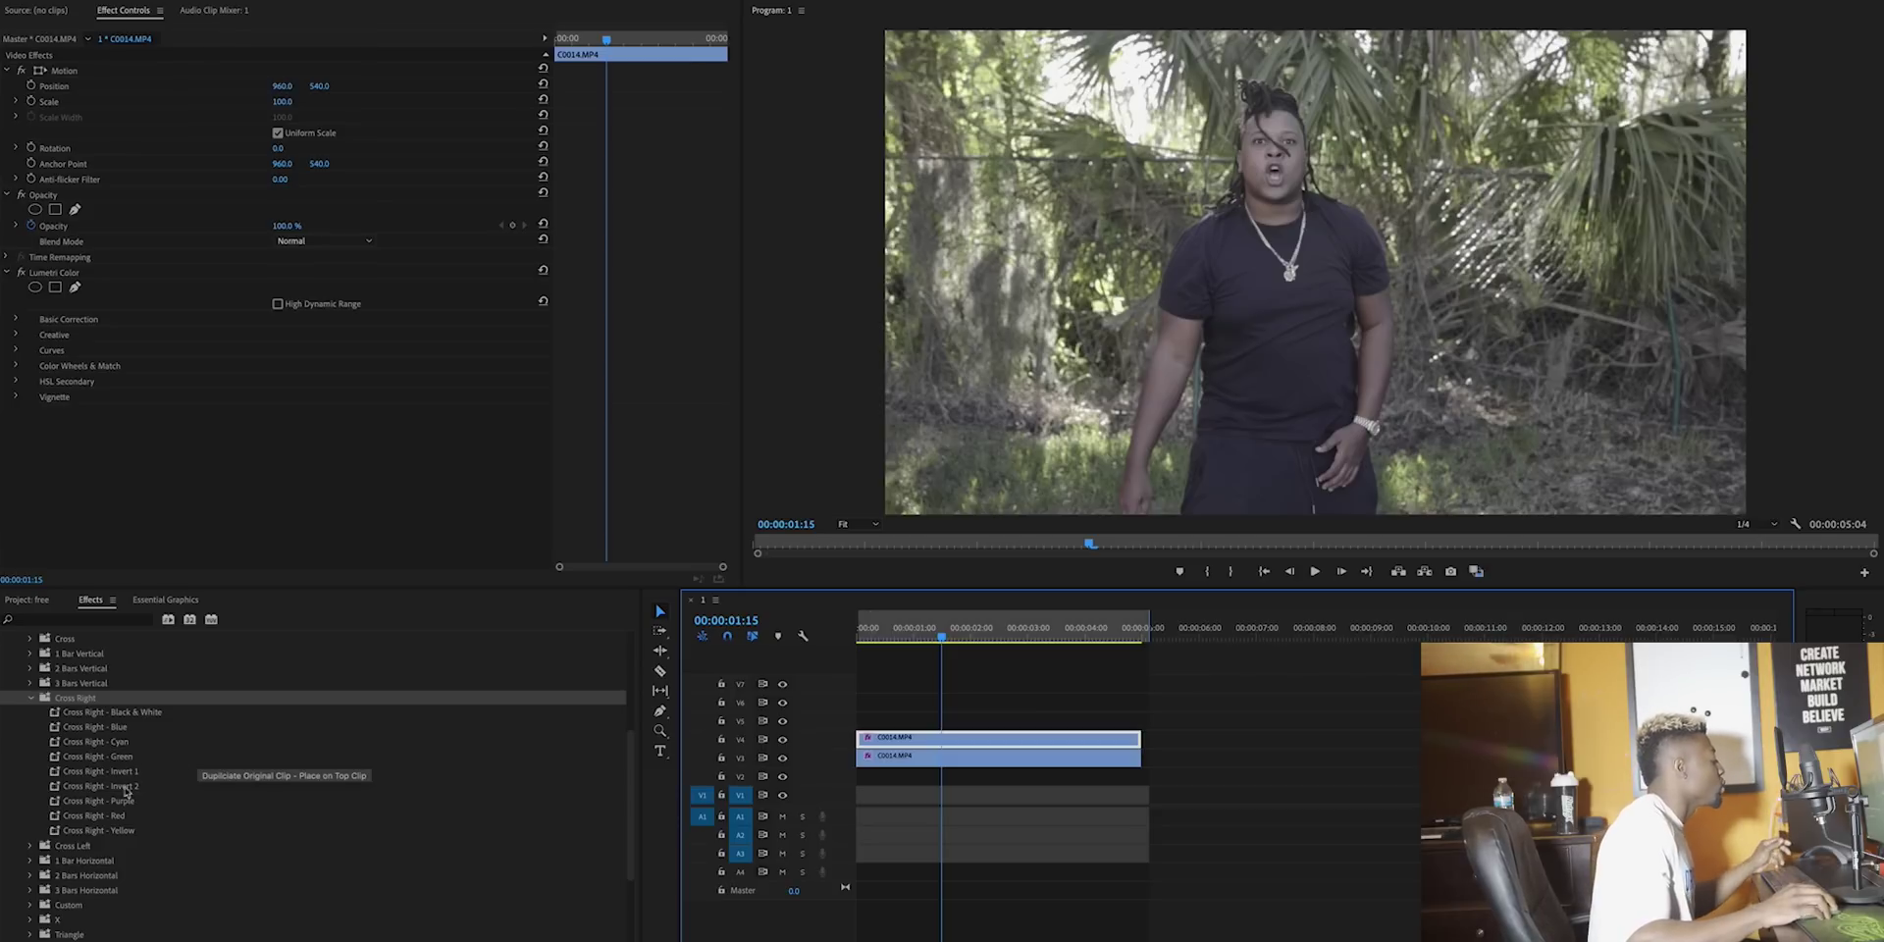
{"action": "left_click", "coordinate": [105, 818]}
{"action": "left_click_drag", "start_coordinate": [105, 819], "coordinate": [946, 741]}
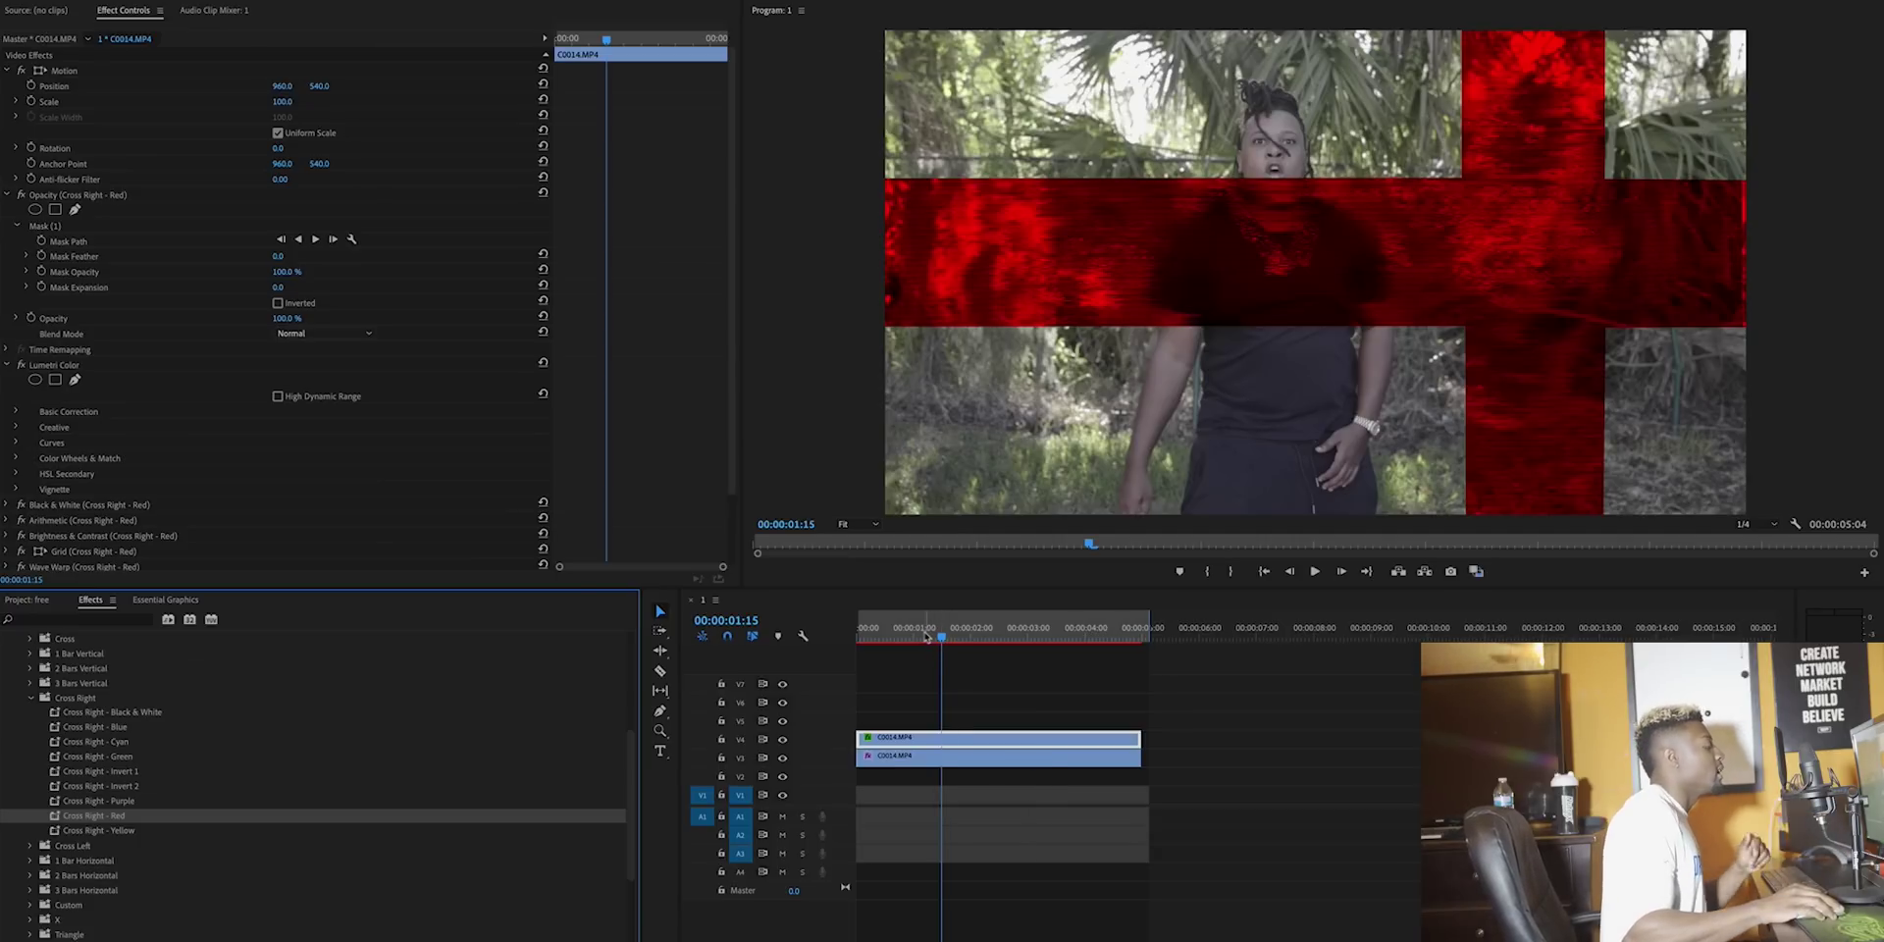
- Set the red-cross copy's Scale to 115, then to 120
{"action": "left_click_drag", "start_coordinate": [924, 636], "coordinate": [897, 638]}
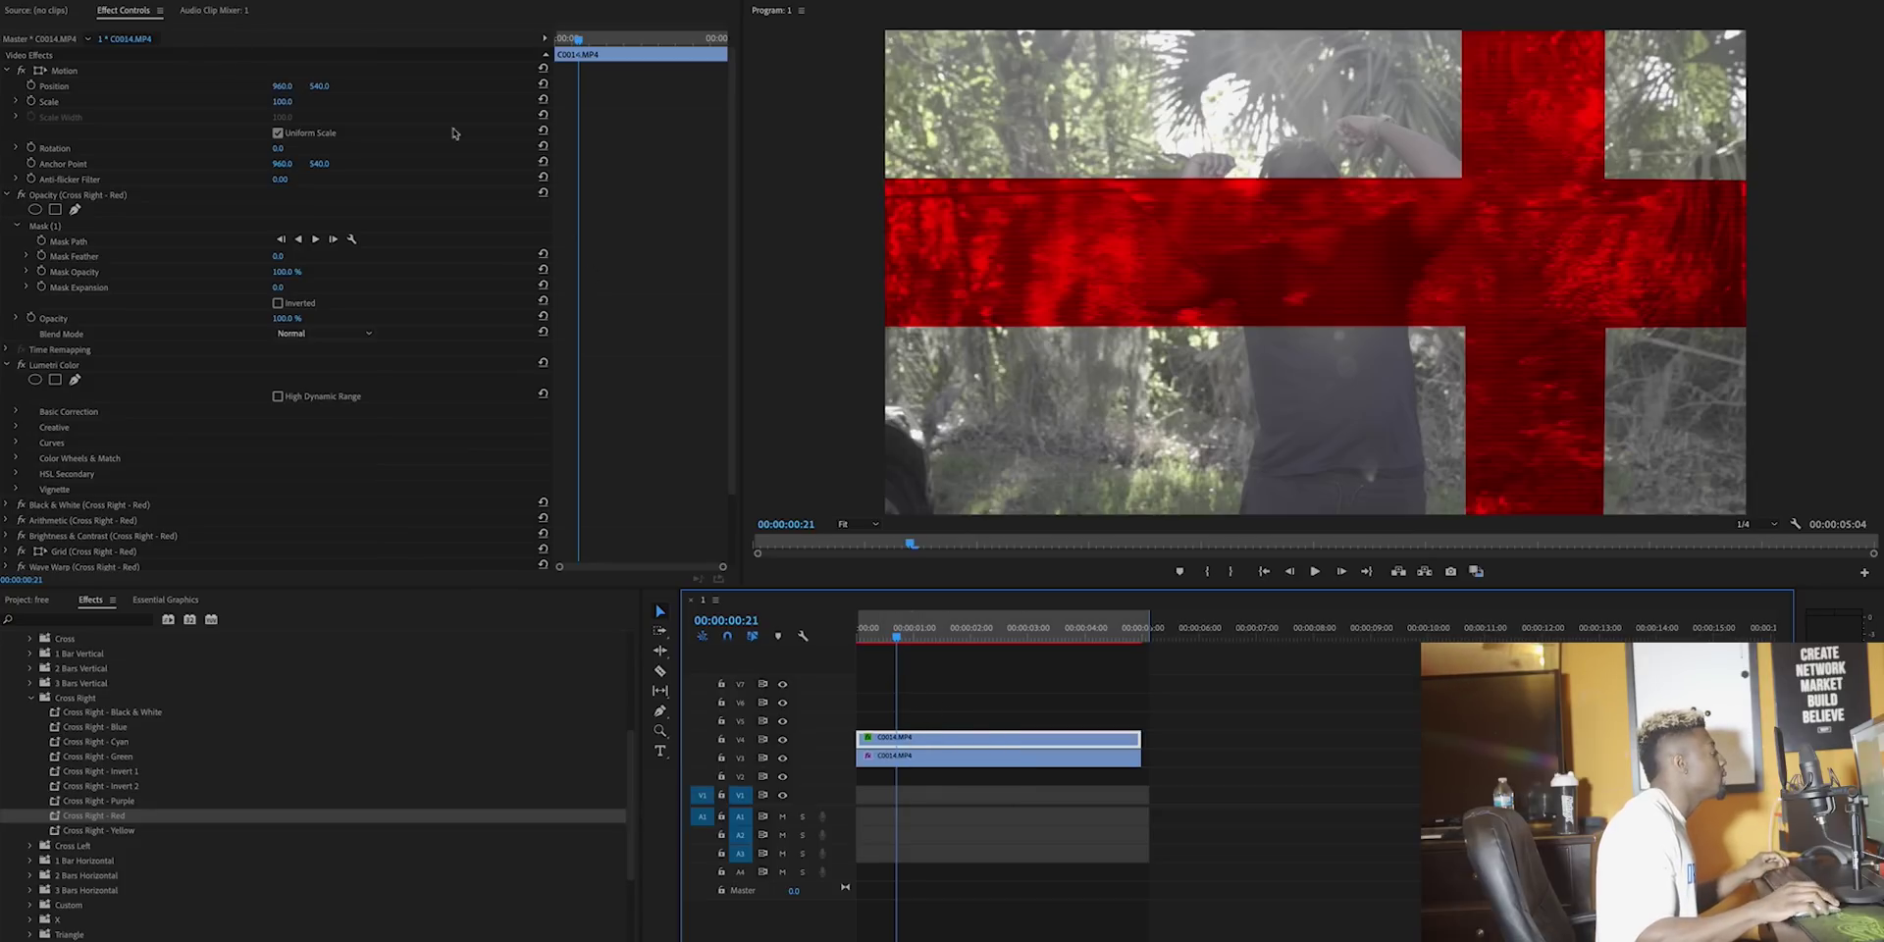
{"action": "left_click", "coordinate": [281, 101]}
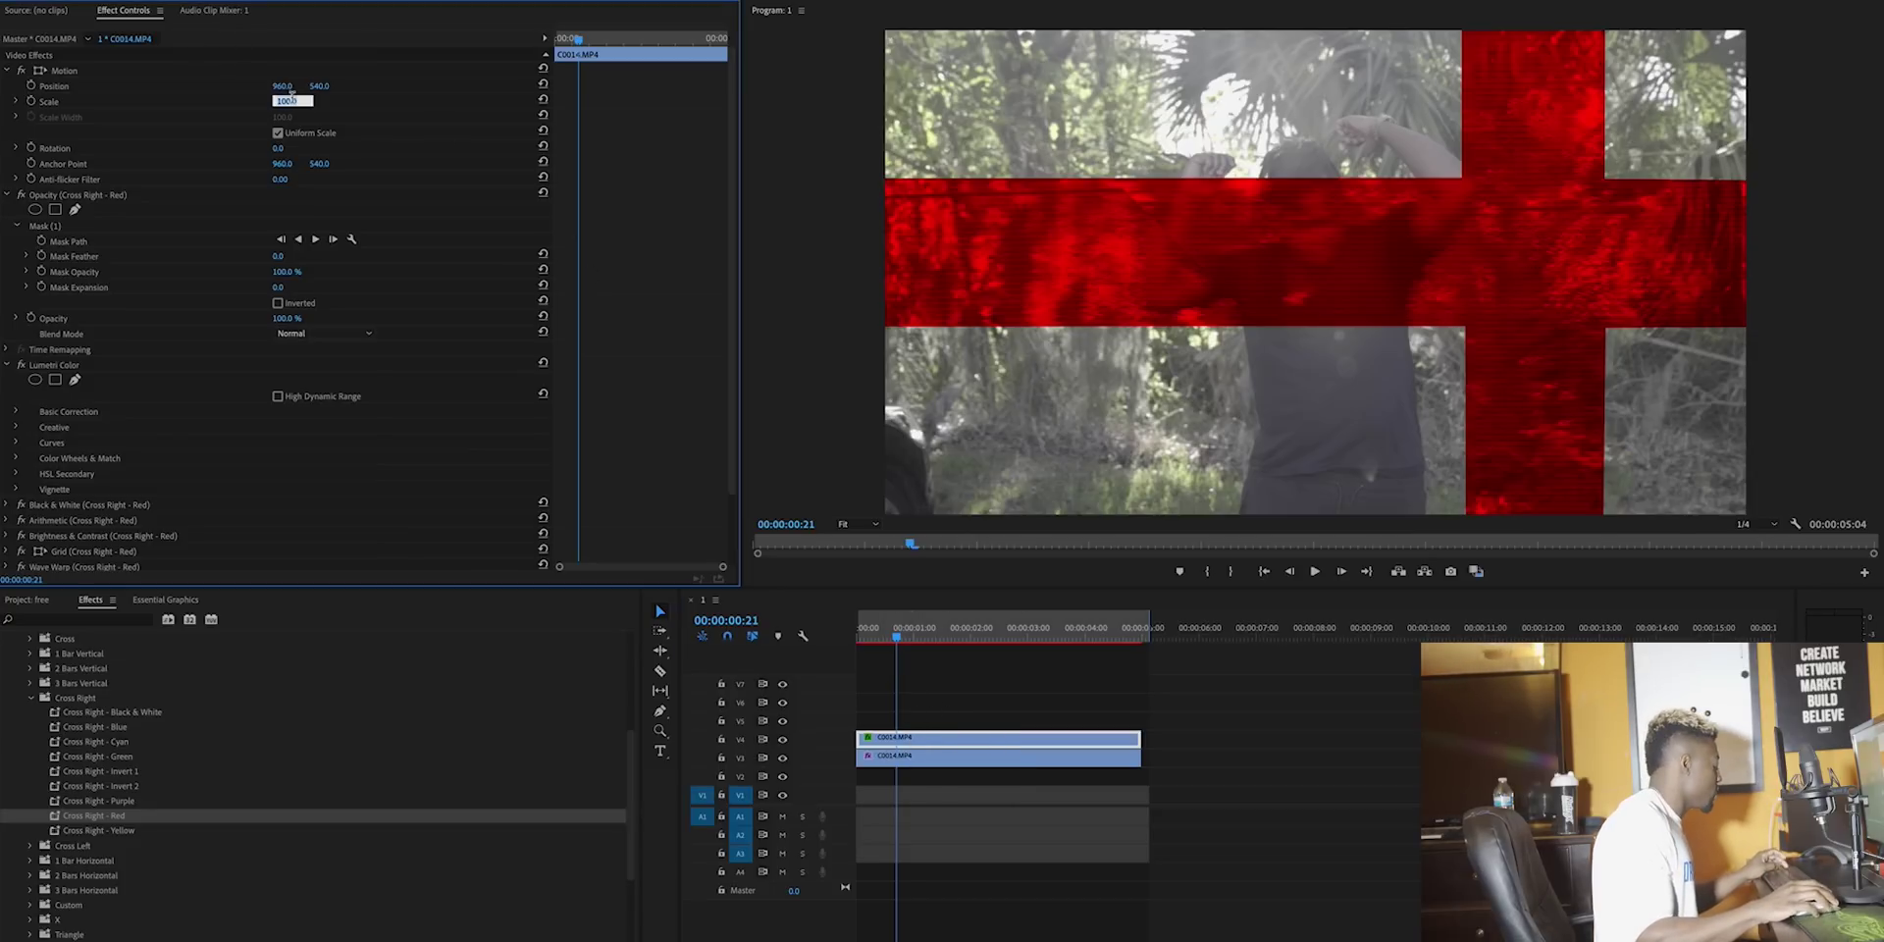
{"action": "type", "text": "115"}
{"action": "key", "text": "Return"}
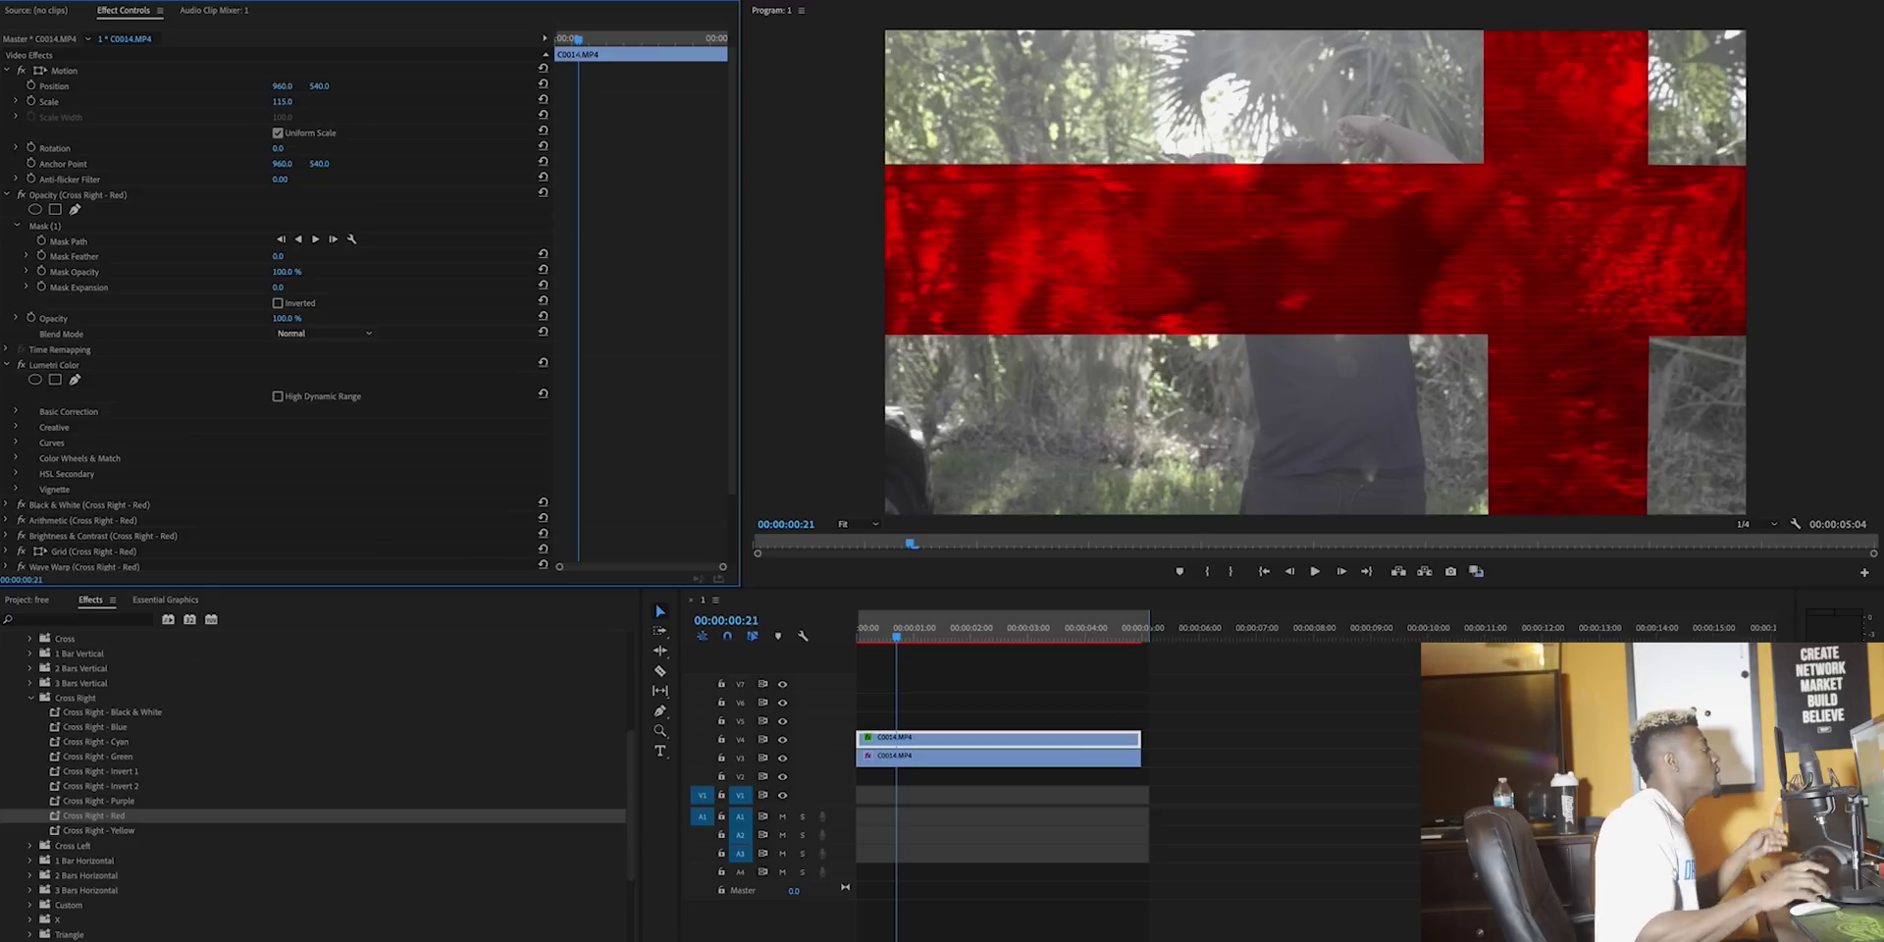
{"action": "left_click", "coordinate": [285, 102]}
{"action": "type", "text": "120"}
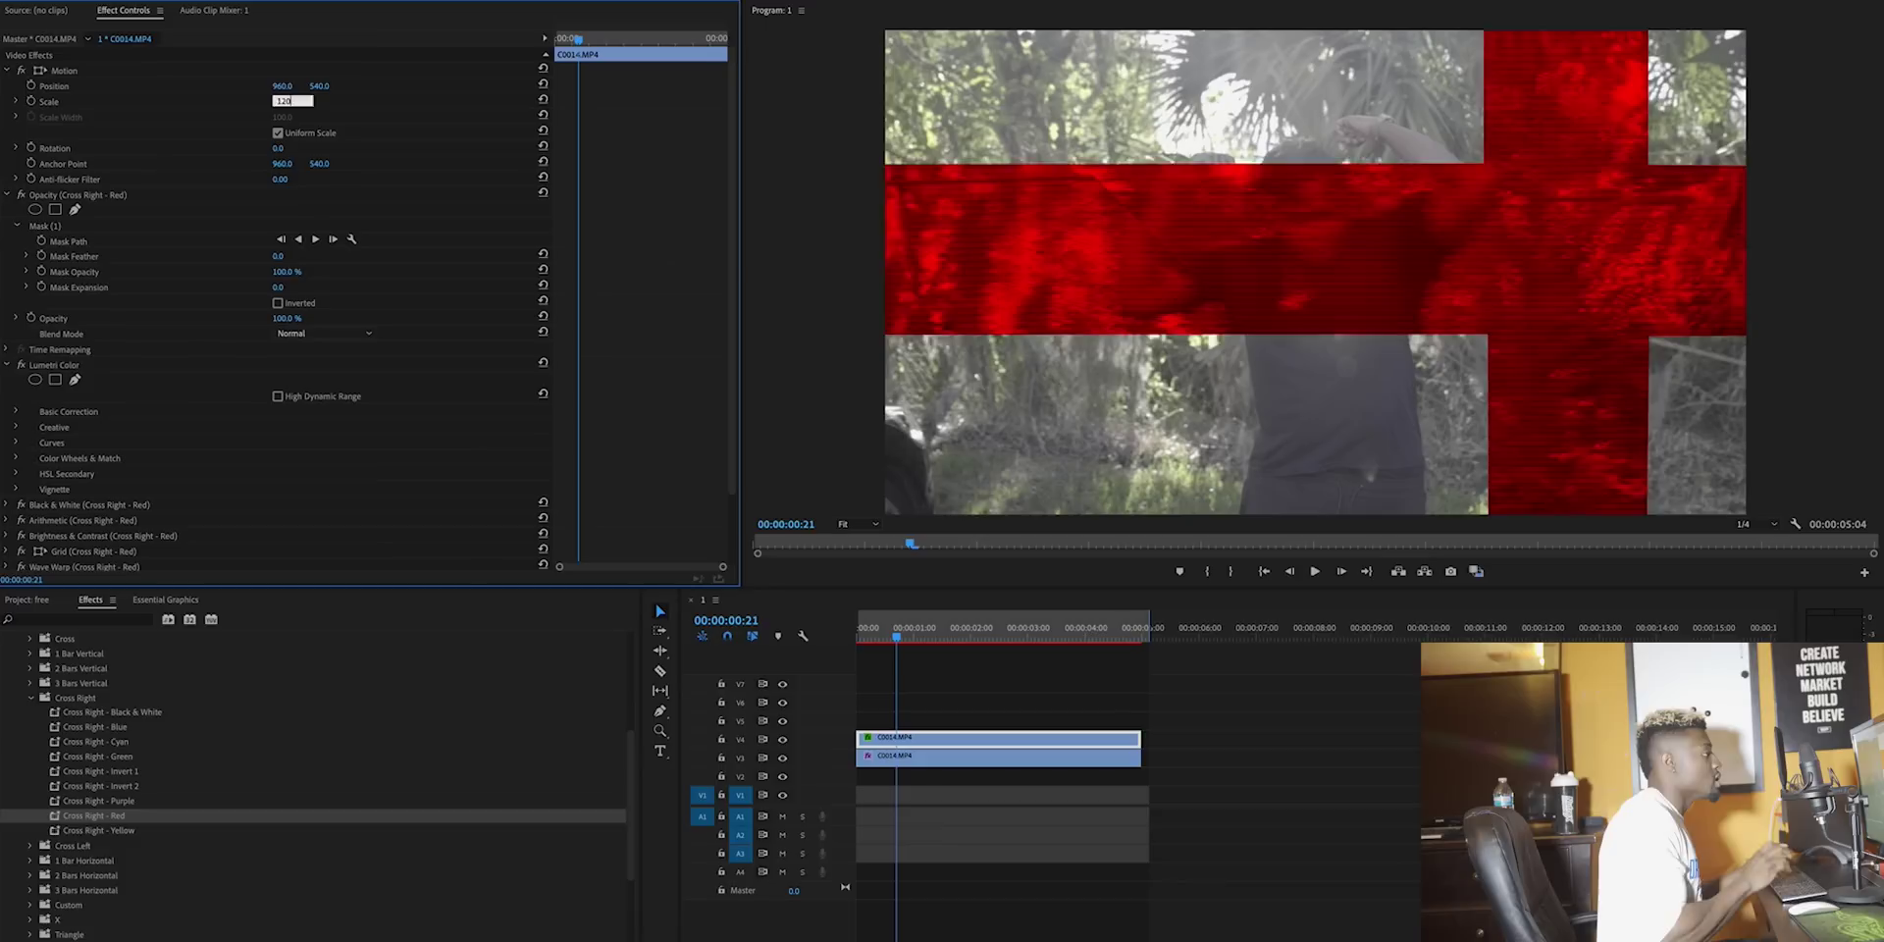
{"action": "key", "text": "Return"}
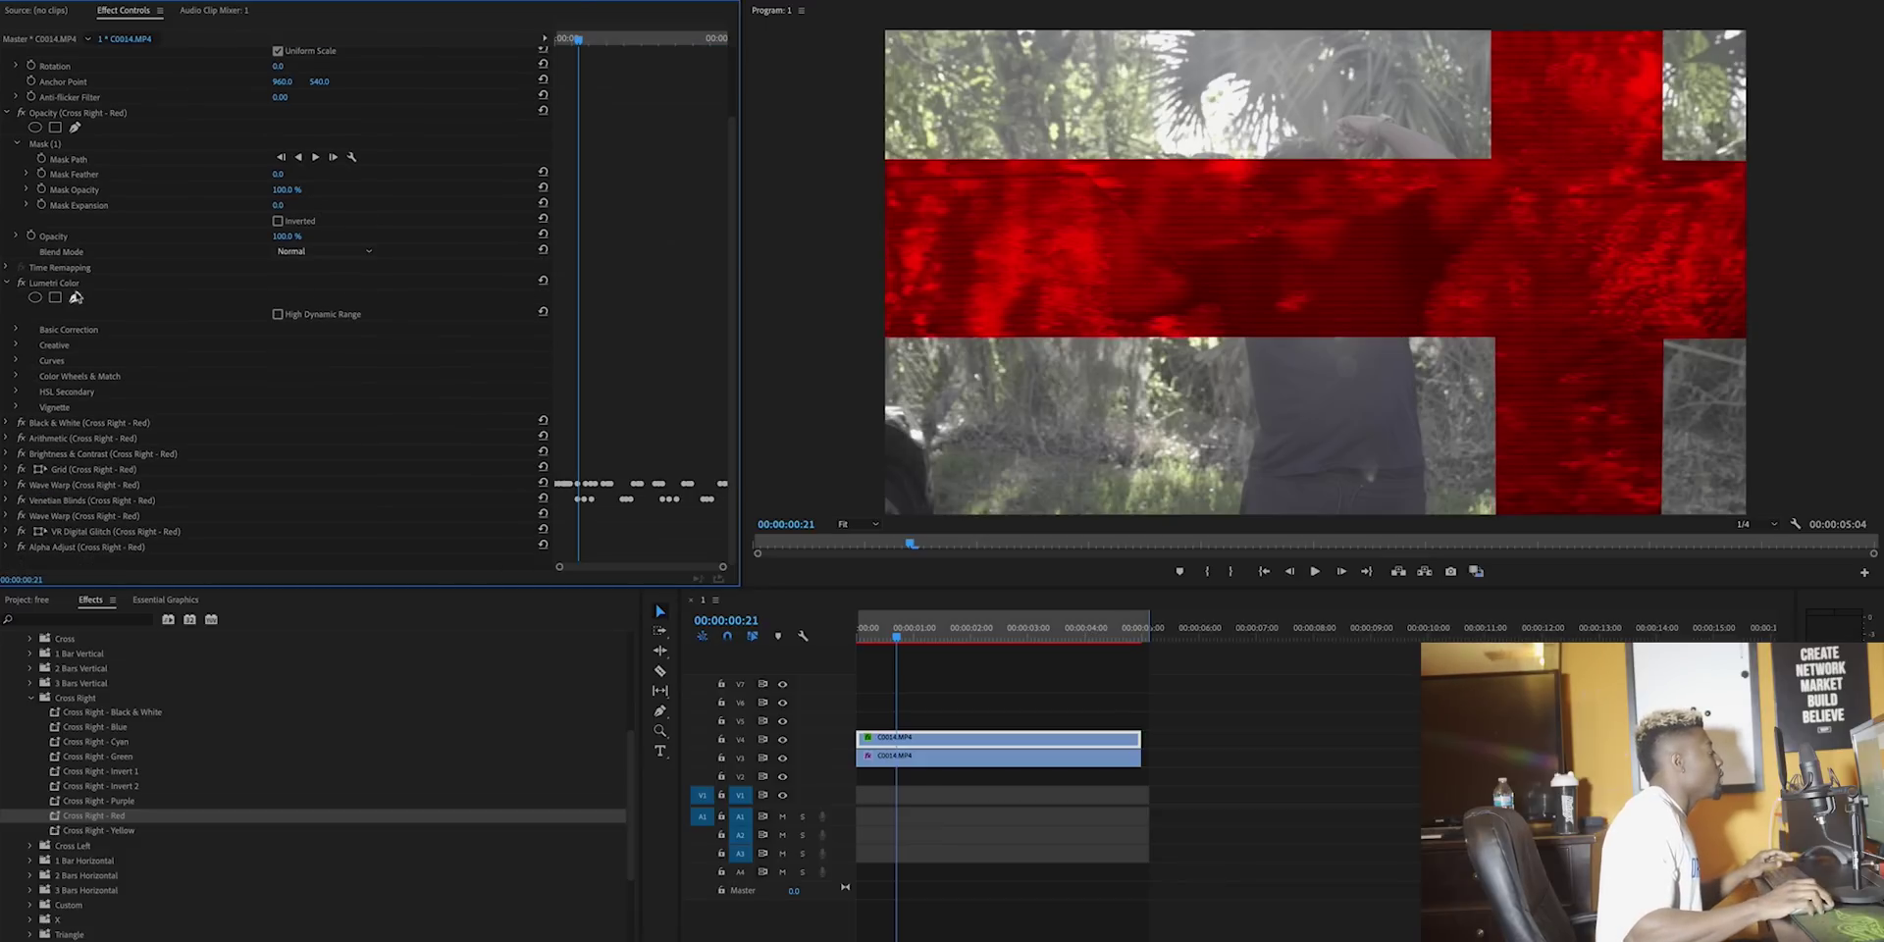
- Move the mask's horizontal red bar lower, then delete the red-cross copy
{"action": "left_click", "coordinate": [138, 231]}
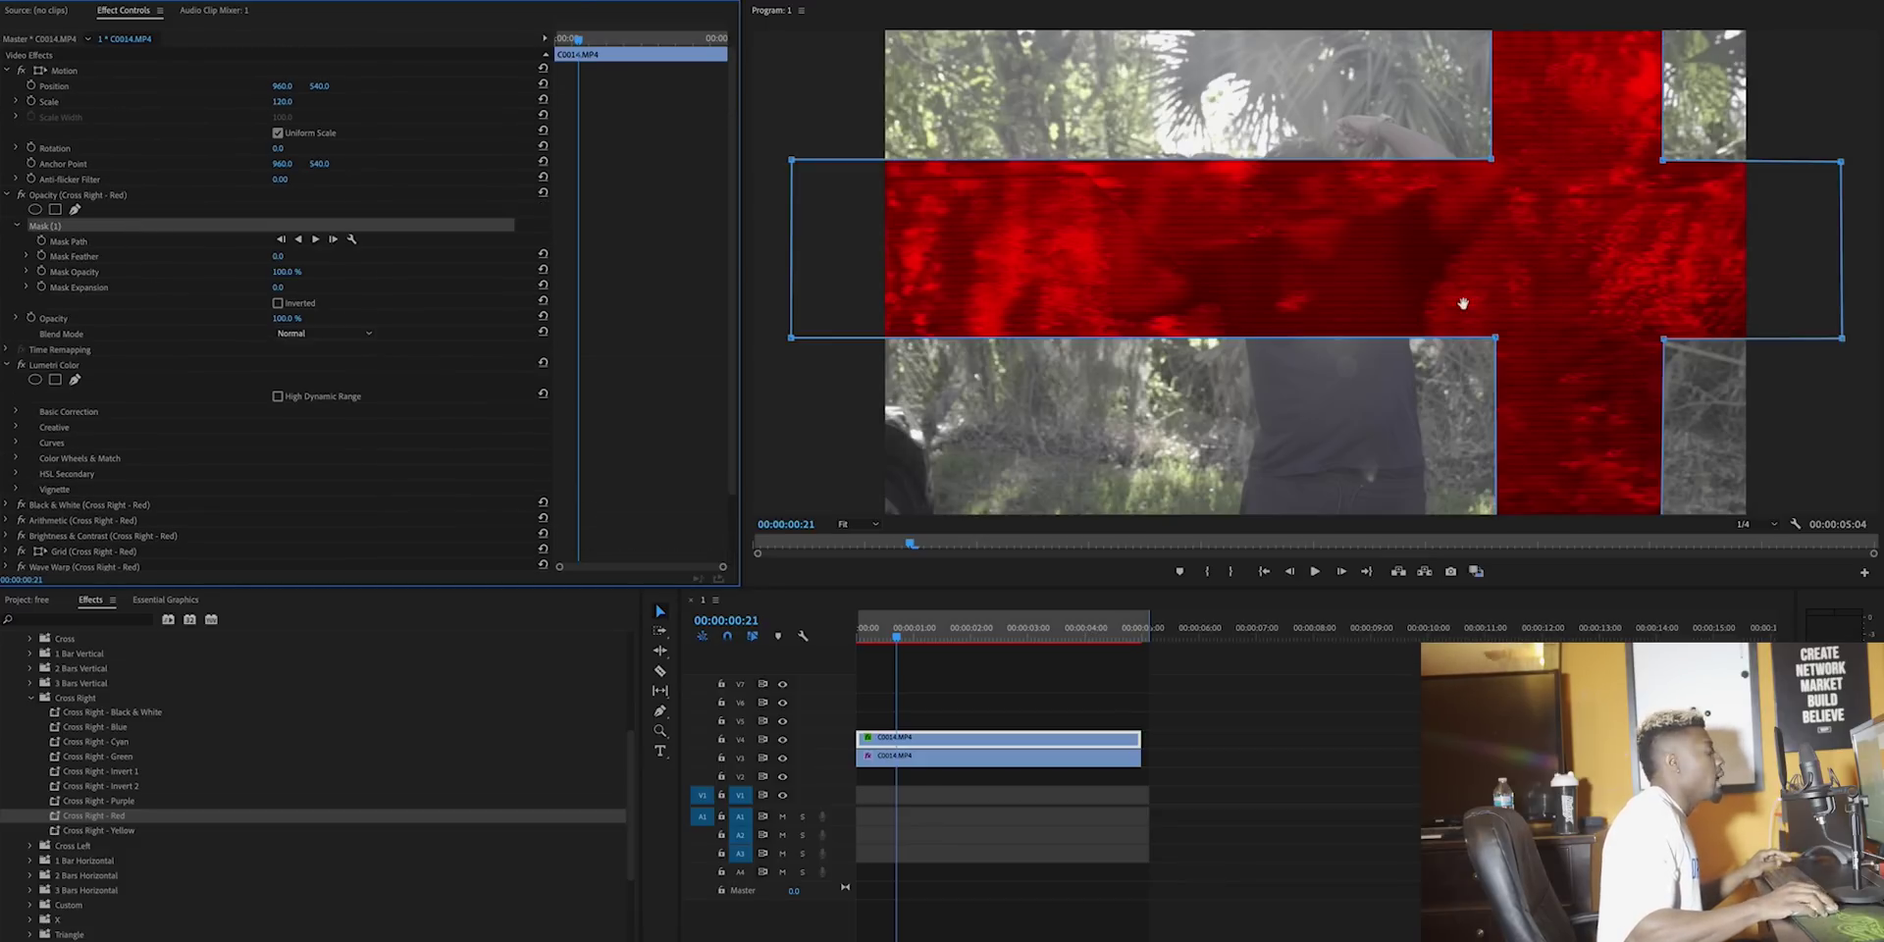
{"action": "left_click_drag", "start_coordinate": [1442, 278], "coordinate": [1433, 328]}
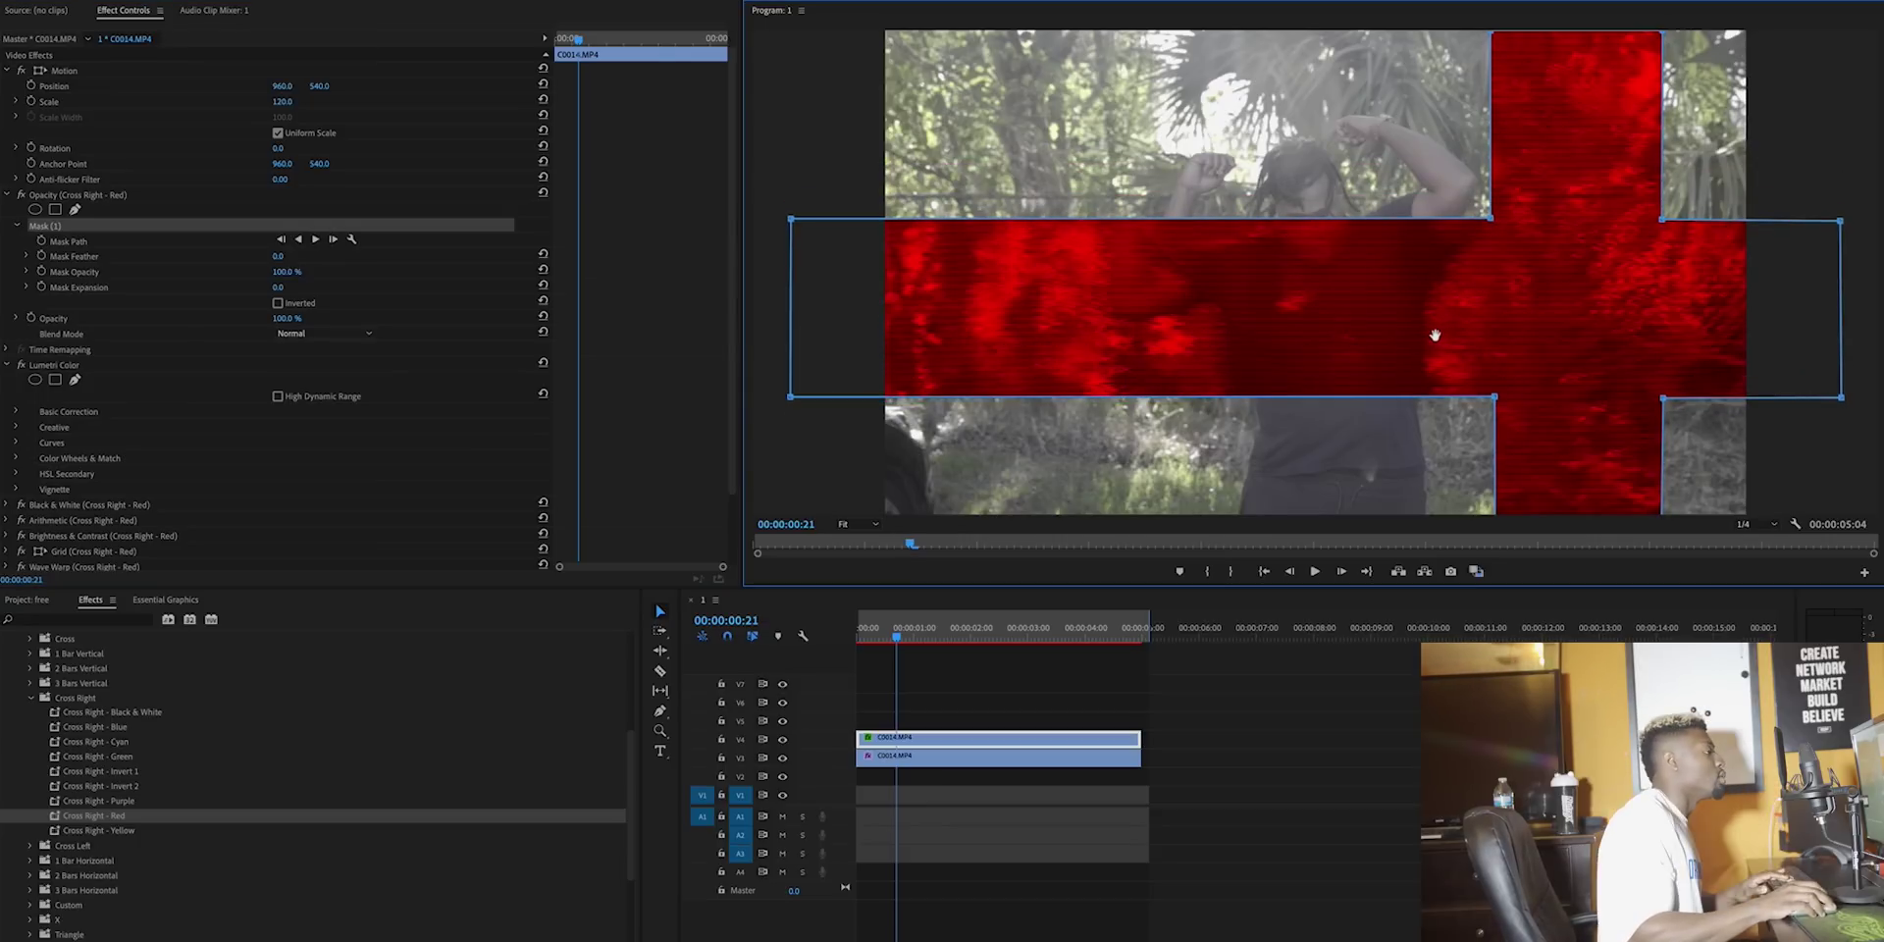
{"action": "left_click", "coordinate": [967, 741]}
{"action": "key", "text": "Delete"}
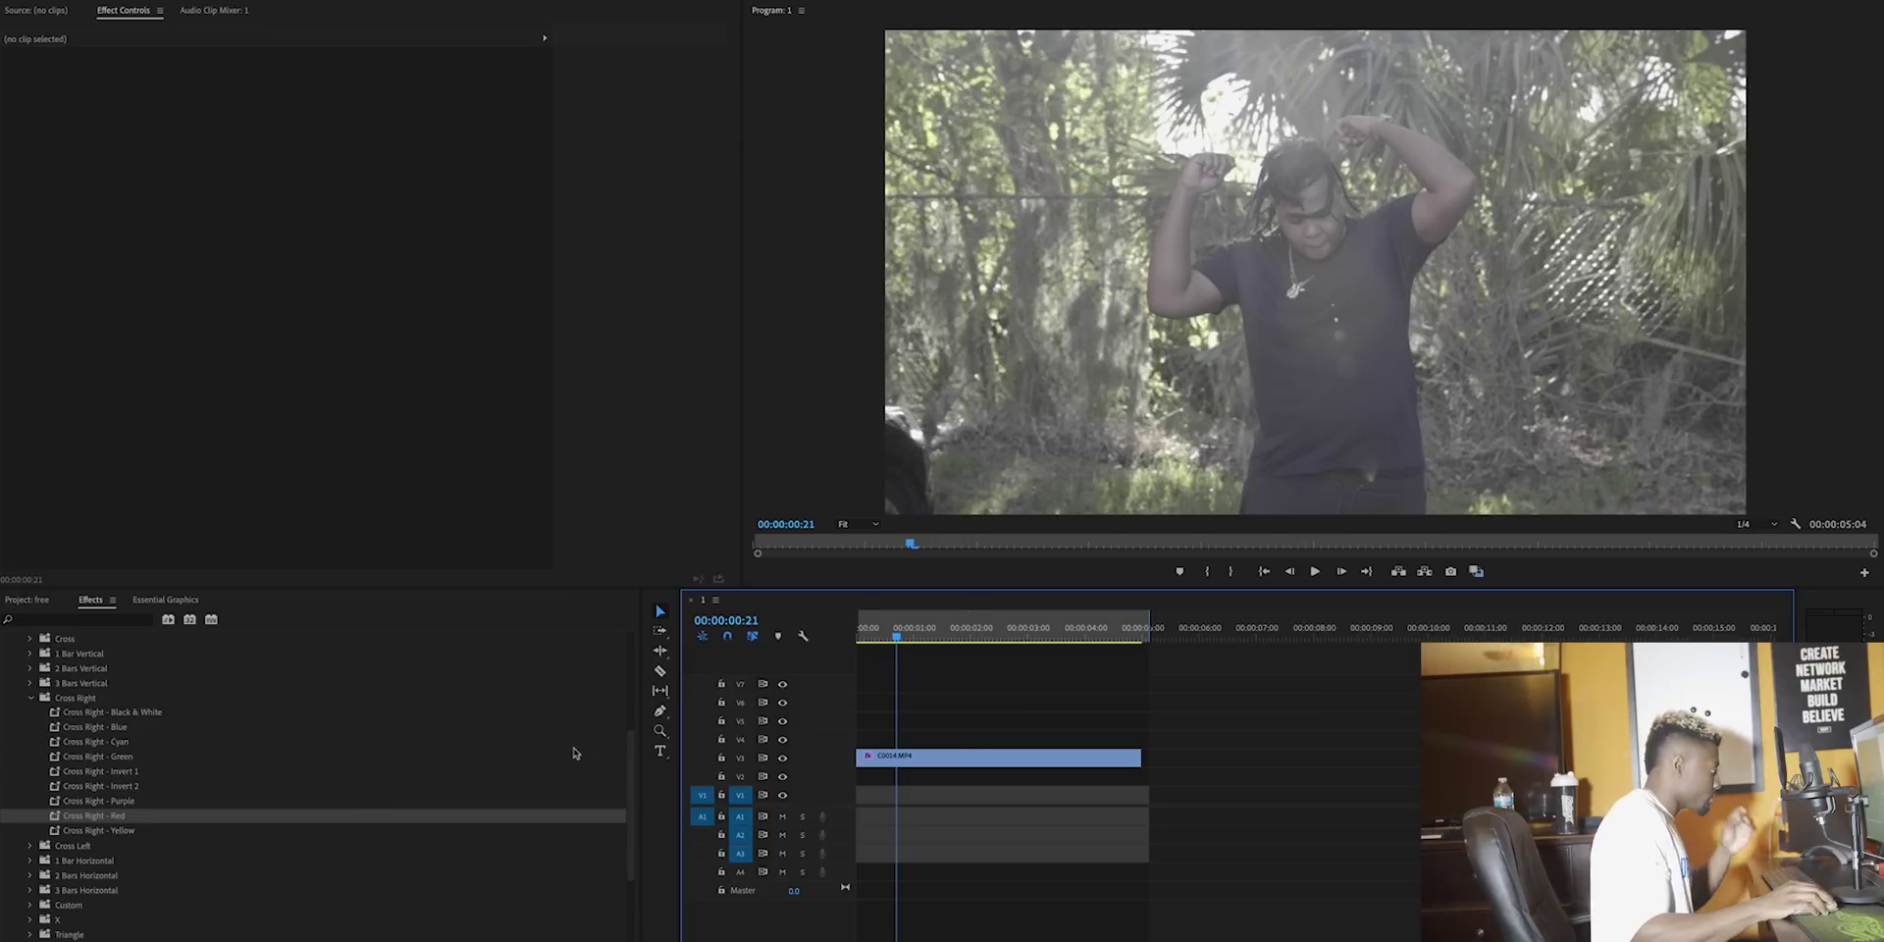
- Duplicate the clip onto the track above and apply the X - Invert 2 preset
{"action": "left_click_drag", "start_coordinate": [901, 764], "coordinate": [901, 741]}
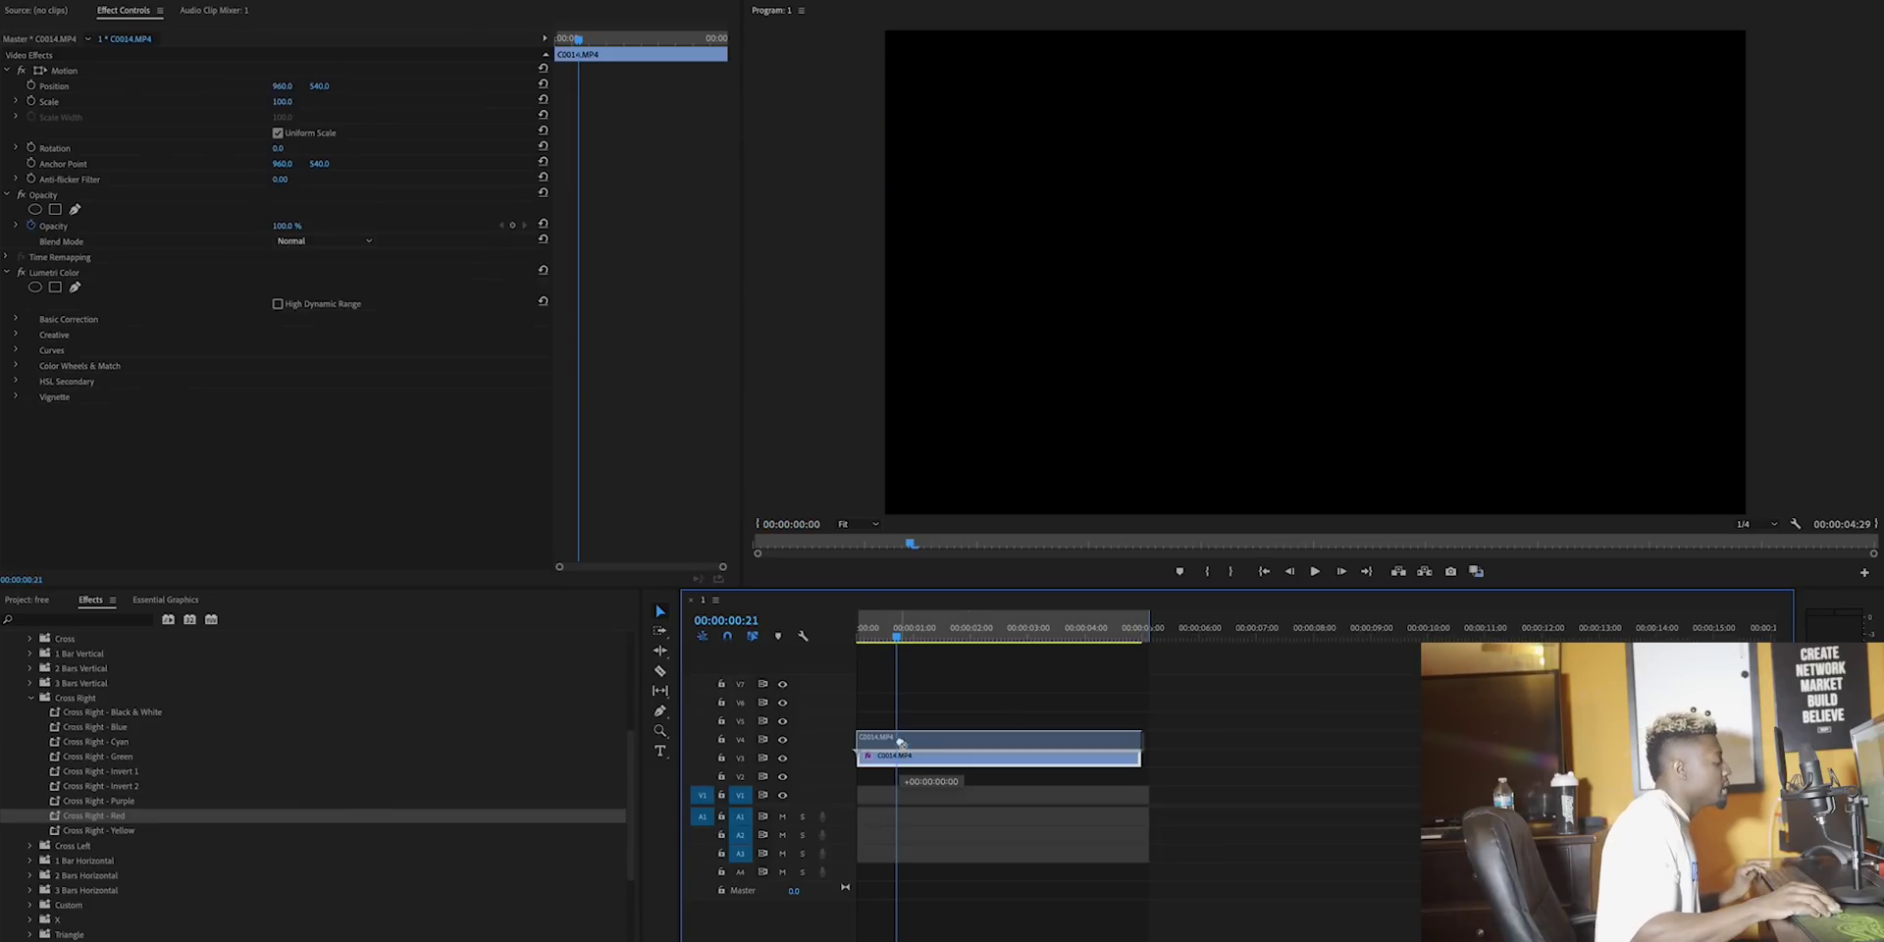
{"action": "left_click", "coordinate": [32, 697]}
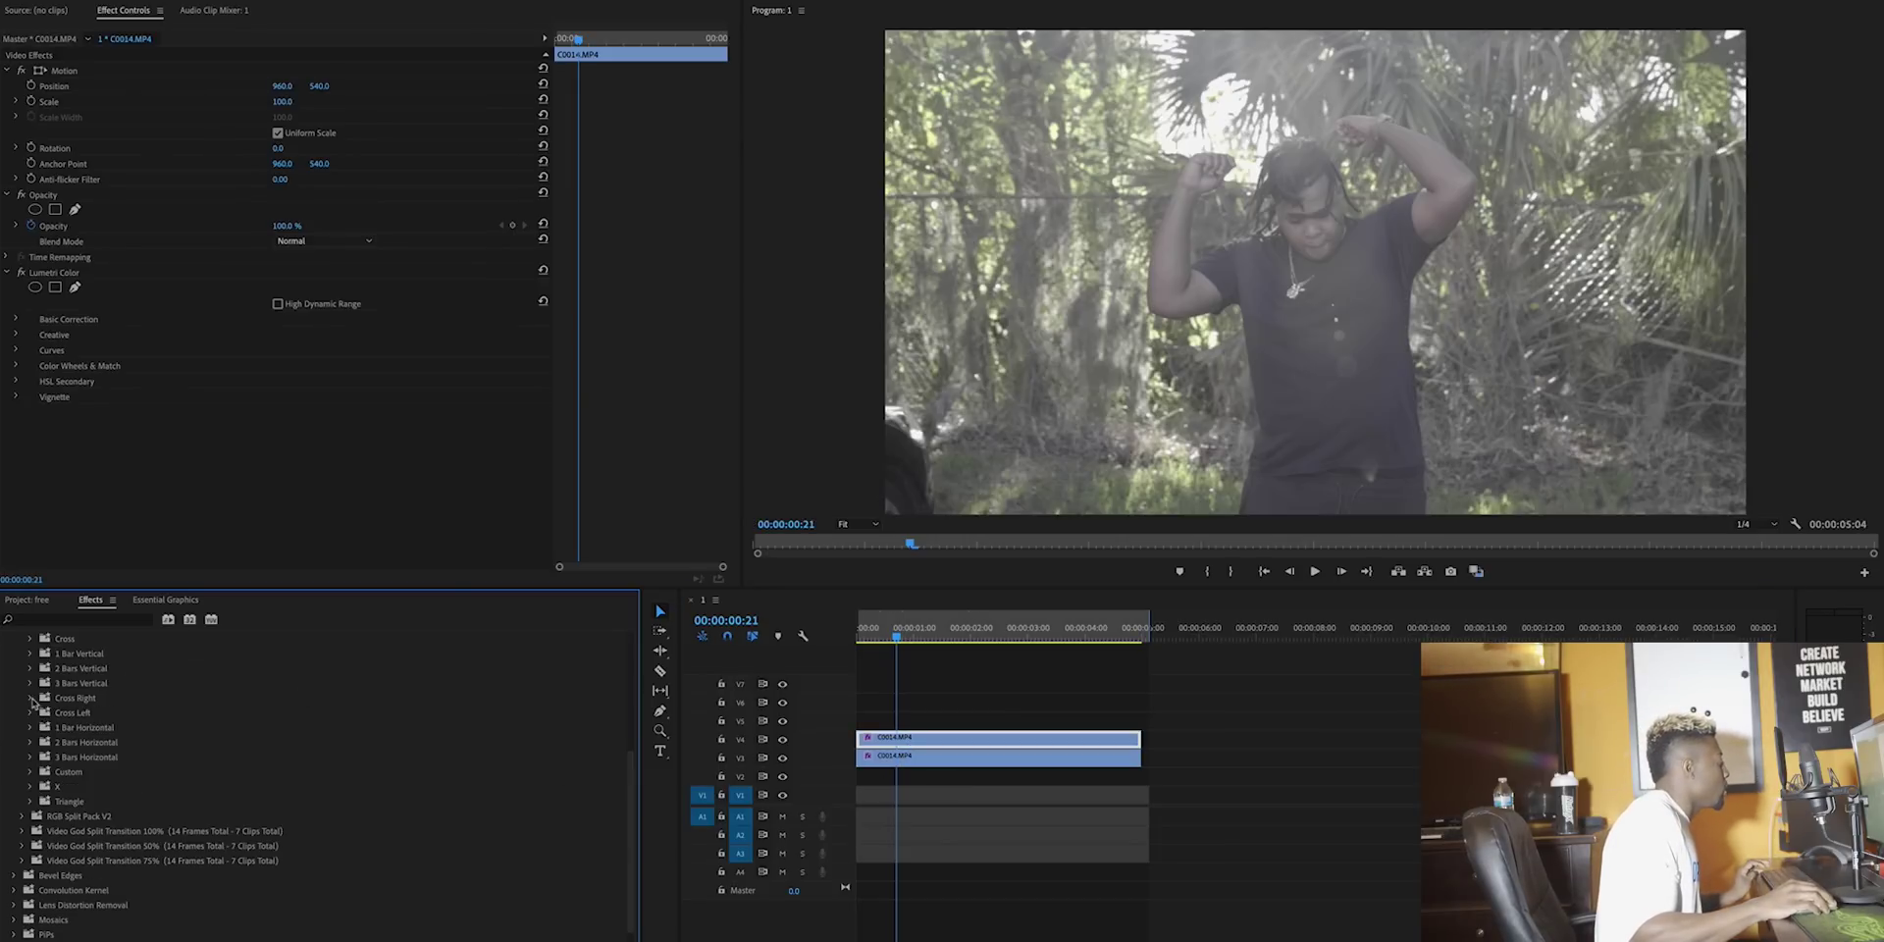
{"action": "left_click", "coordinate": [31, 785]}
{"action": "scroll", "coordinate": [173, 813], "scroll_direction": "down", "scroll_amount": 3}
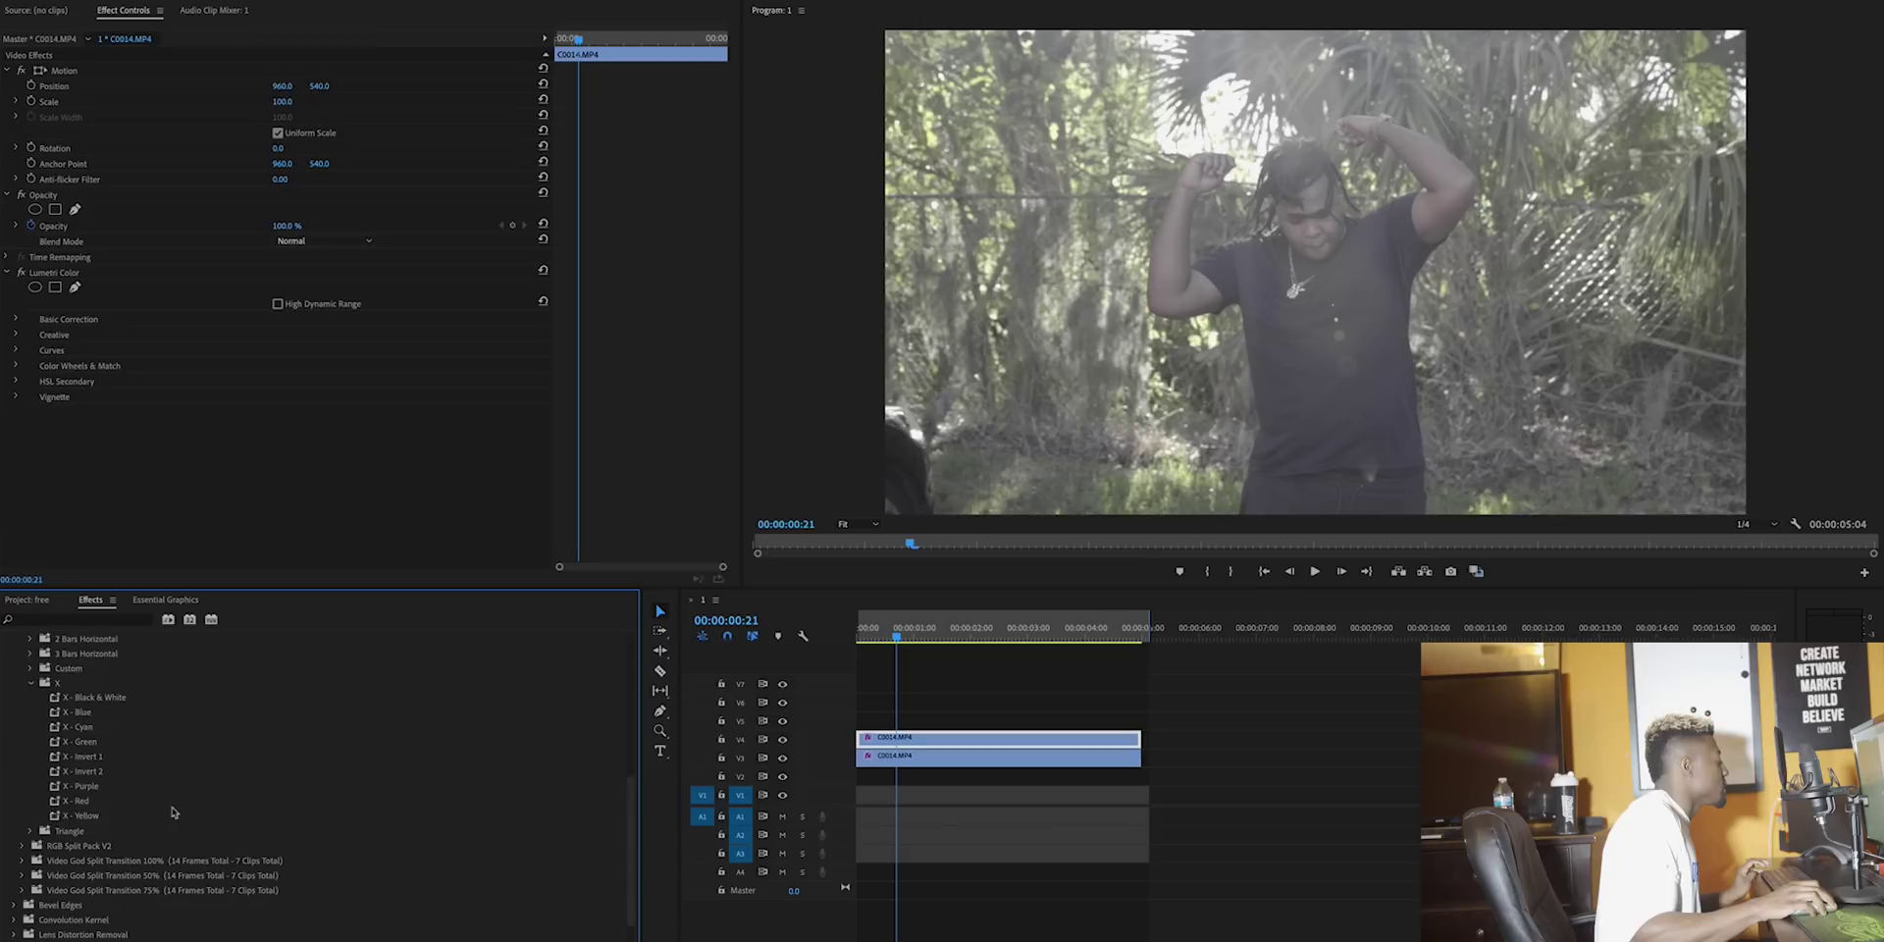
{"action": "scroll", "coordinate": [98, 793], "scroll_direction": "down", "scroll_amount": 1}
{"action": "left_click_drag", "start_coordinate": [90, 764], "coordinate": [895, 737]}
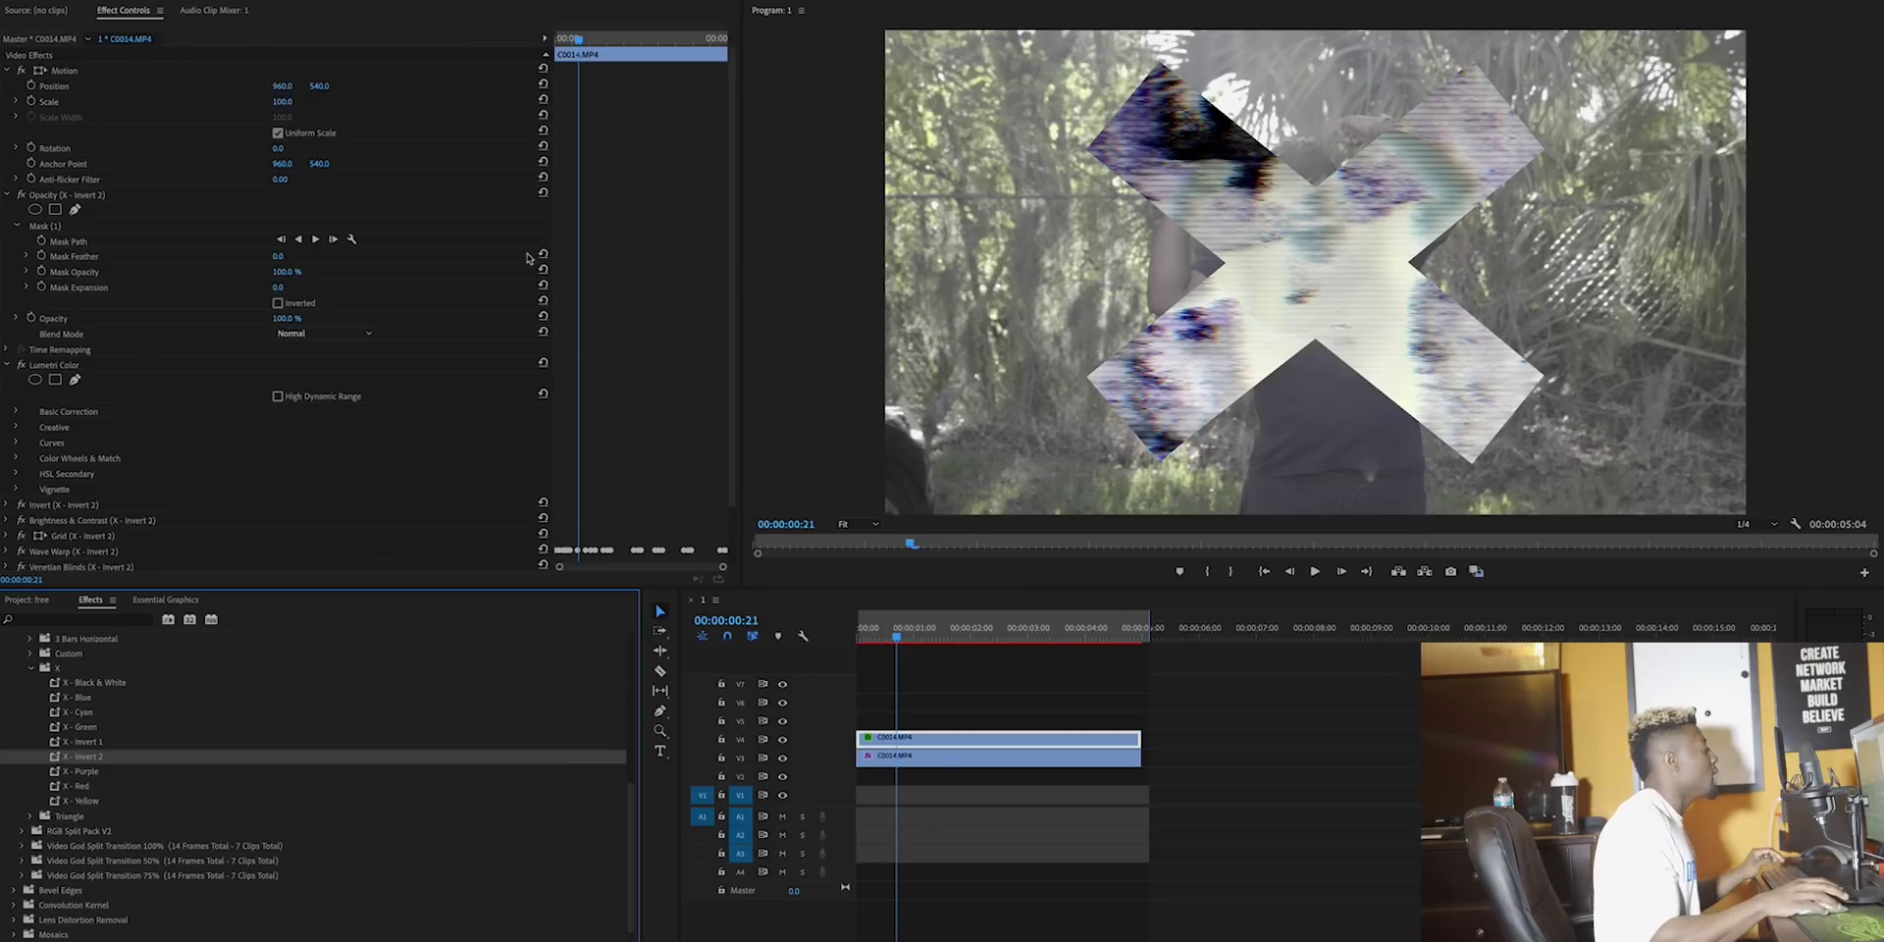
- Set the copy's Scale to 115 and play from the start to preview the glitch
{"action": "left_click", "coordinate": [290, 100]}
{"action": "type", "text": "11"}
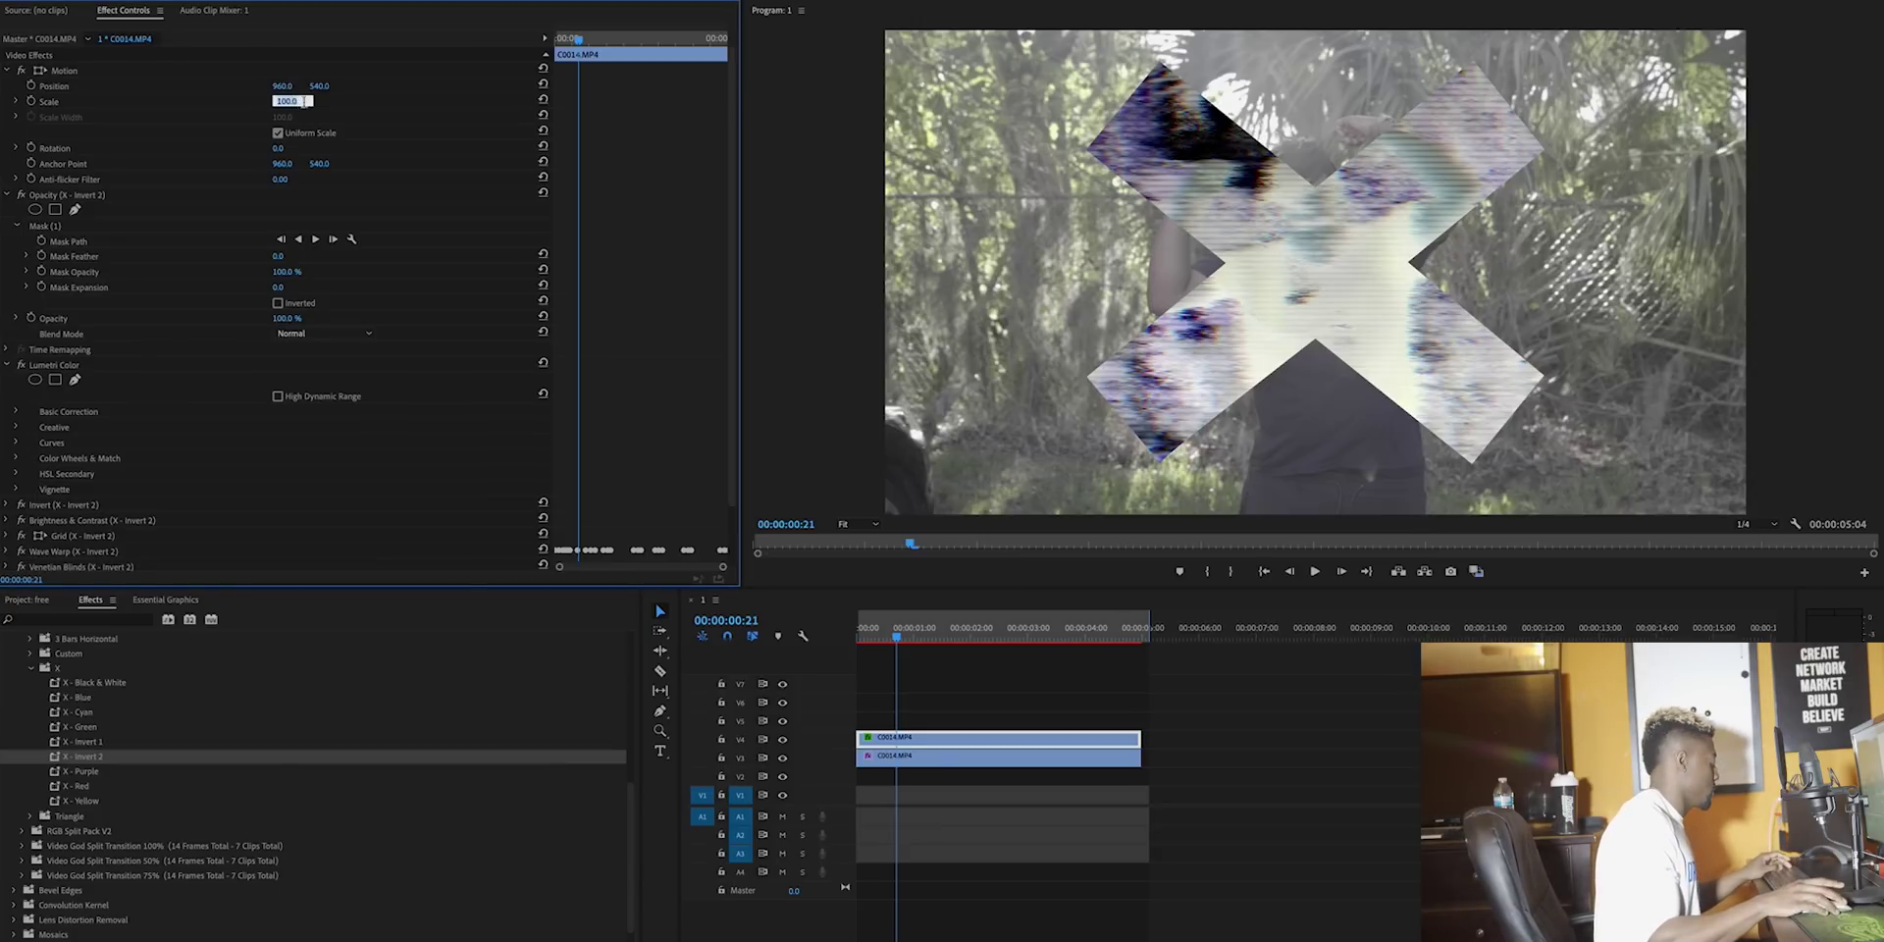
{"action": "type", "text": "5"}
{"action": "key", "text": "Return"}
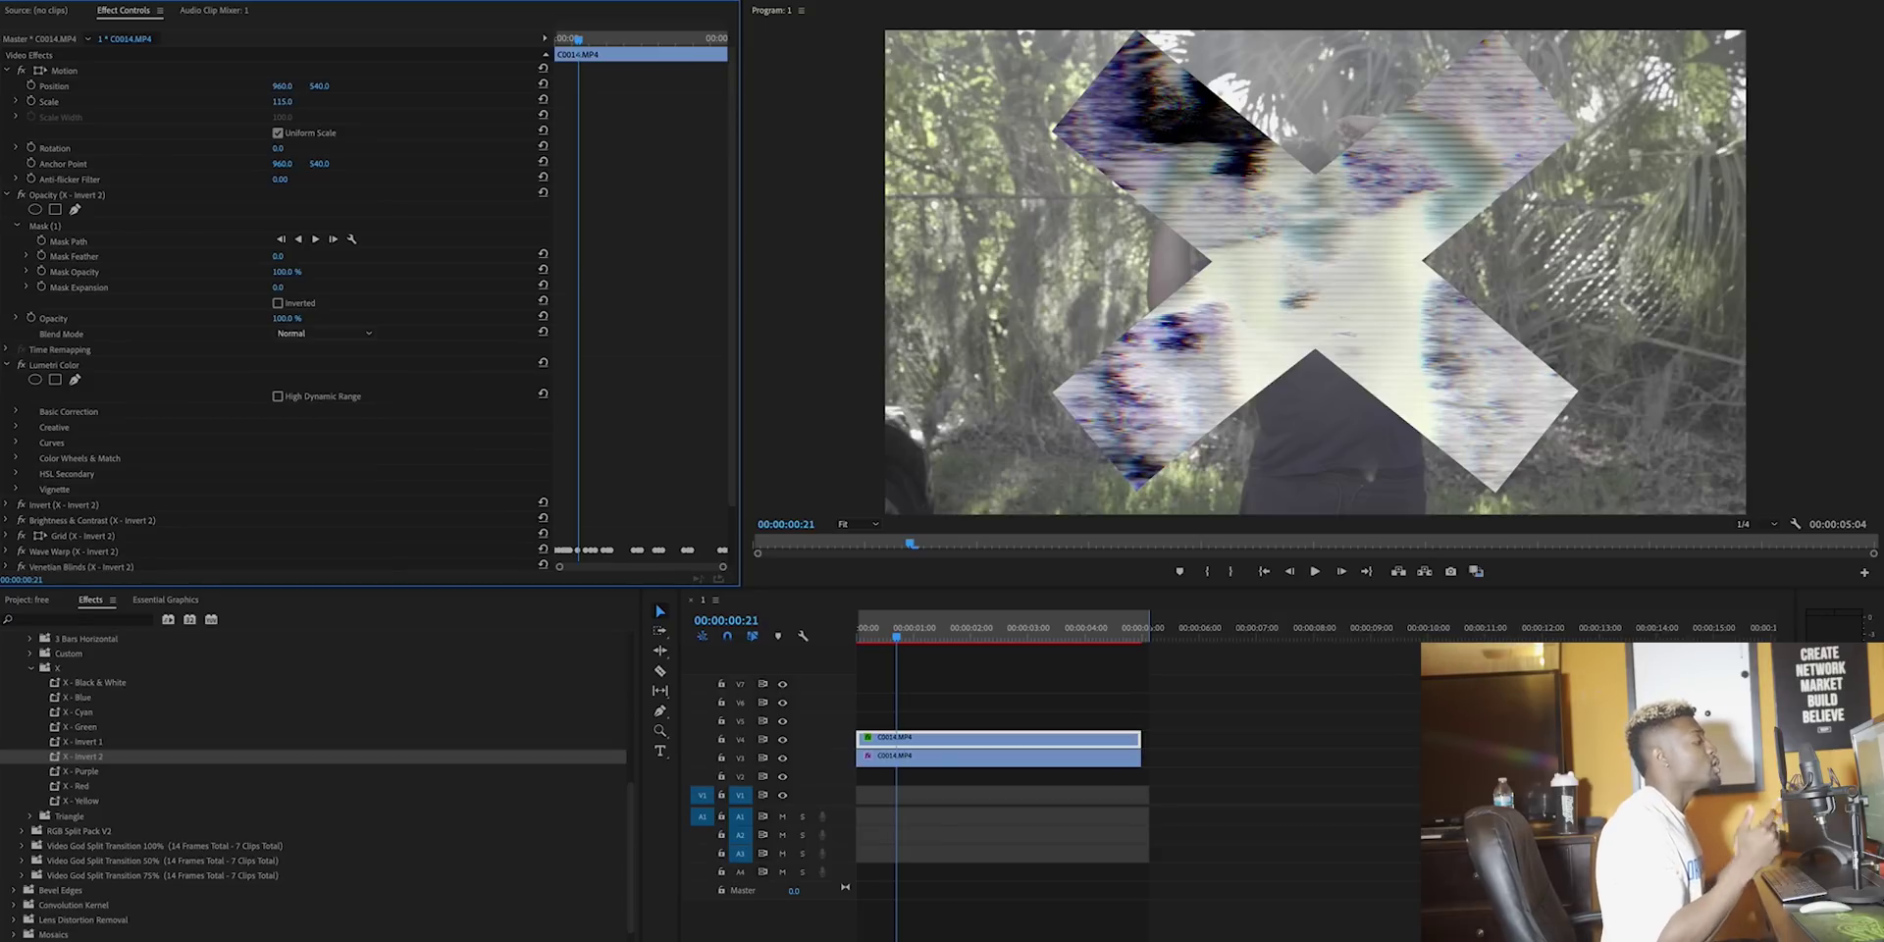
{"action": "key", "text": "Home"}
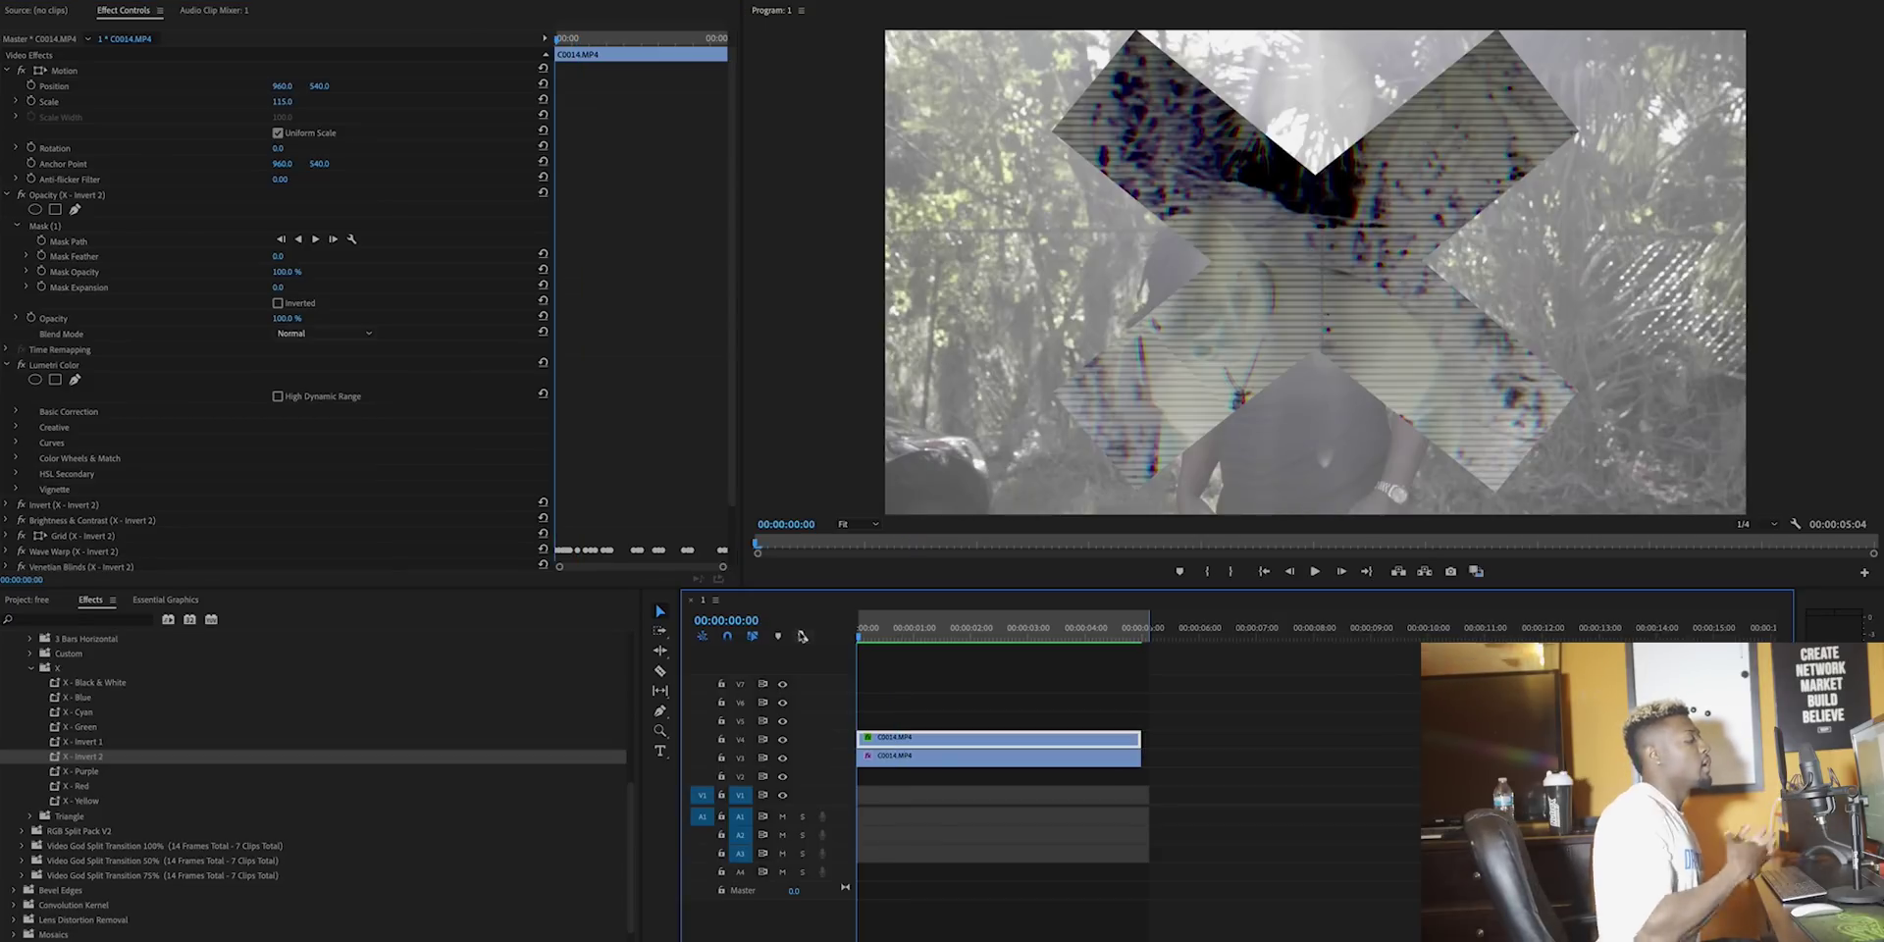
{"action": "key", "text": "space"}
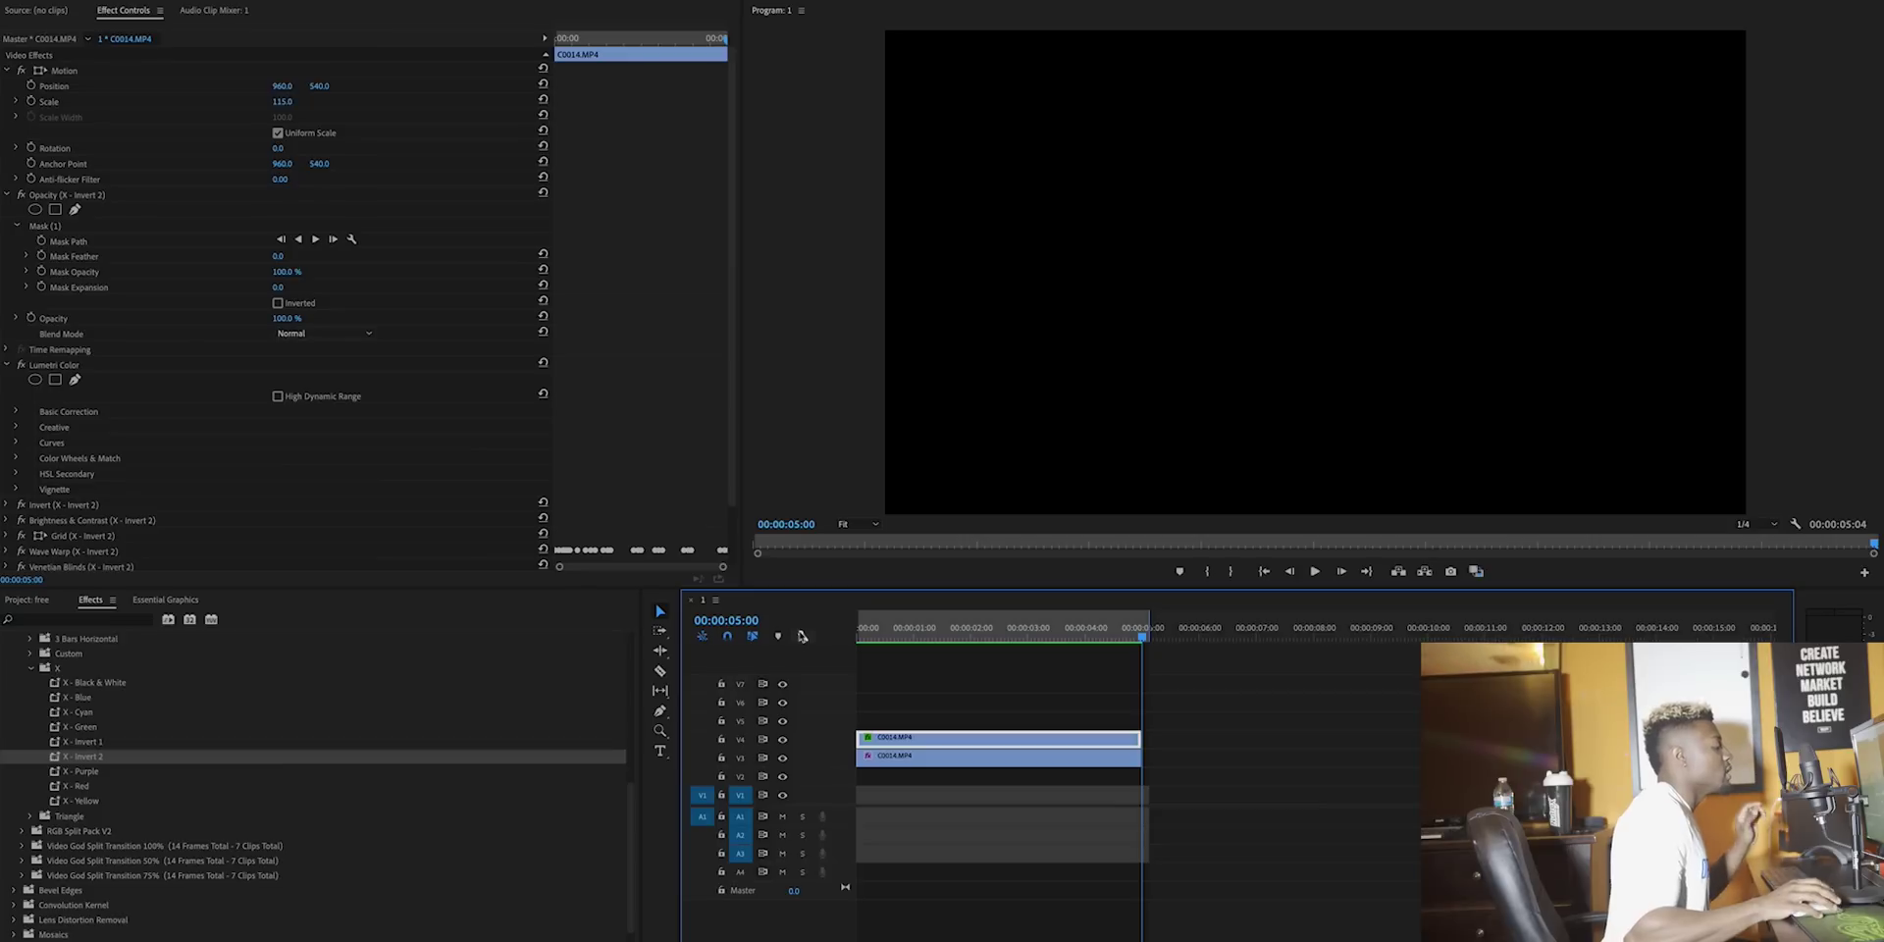
- Replay the sequence, delete the X-effect copy and duplicate the original clip again
{"action": "key", "text": "space"}
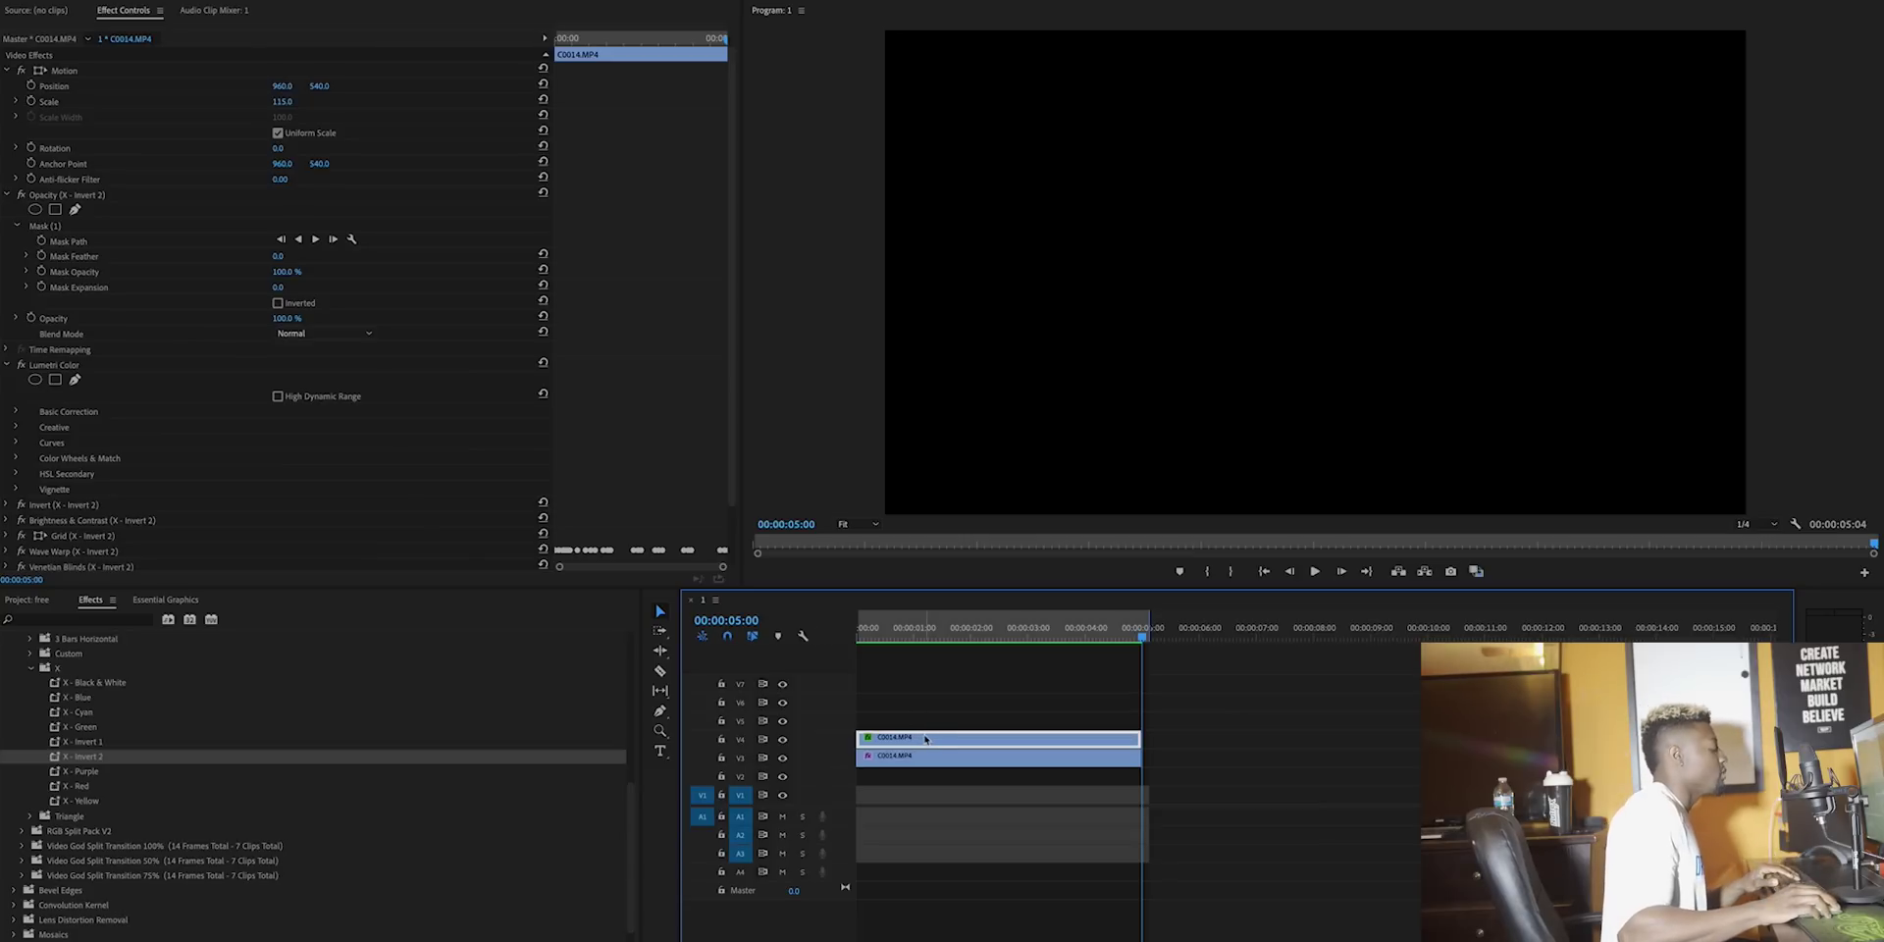
{"action": "key", "text": "Delete"}
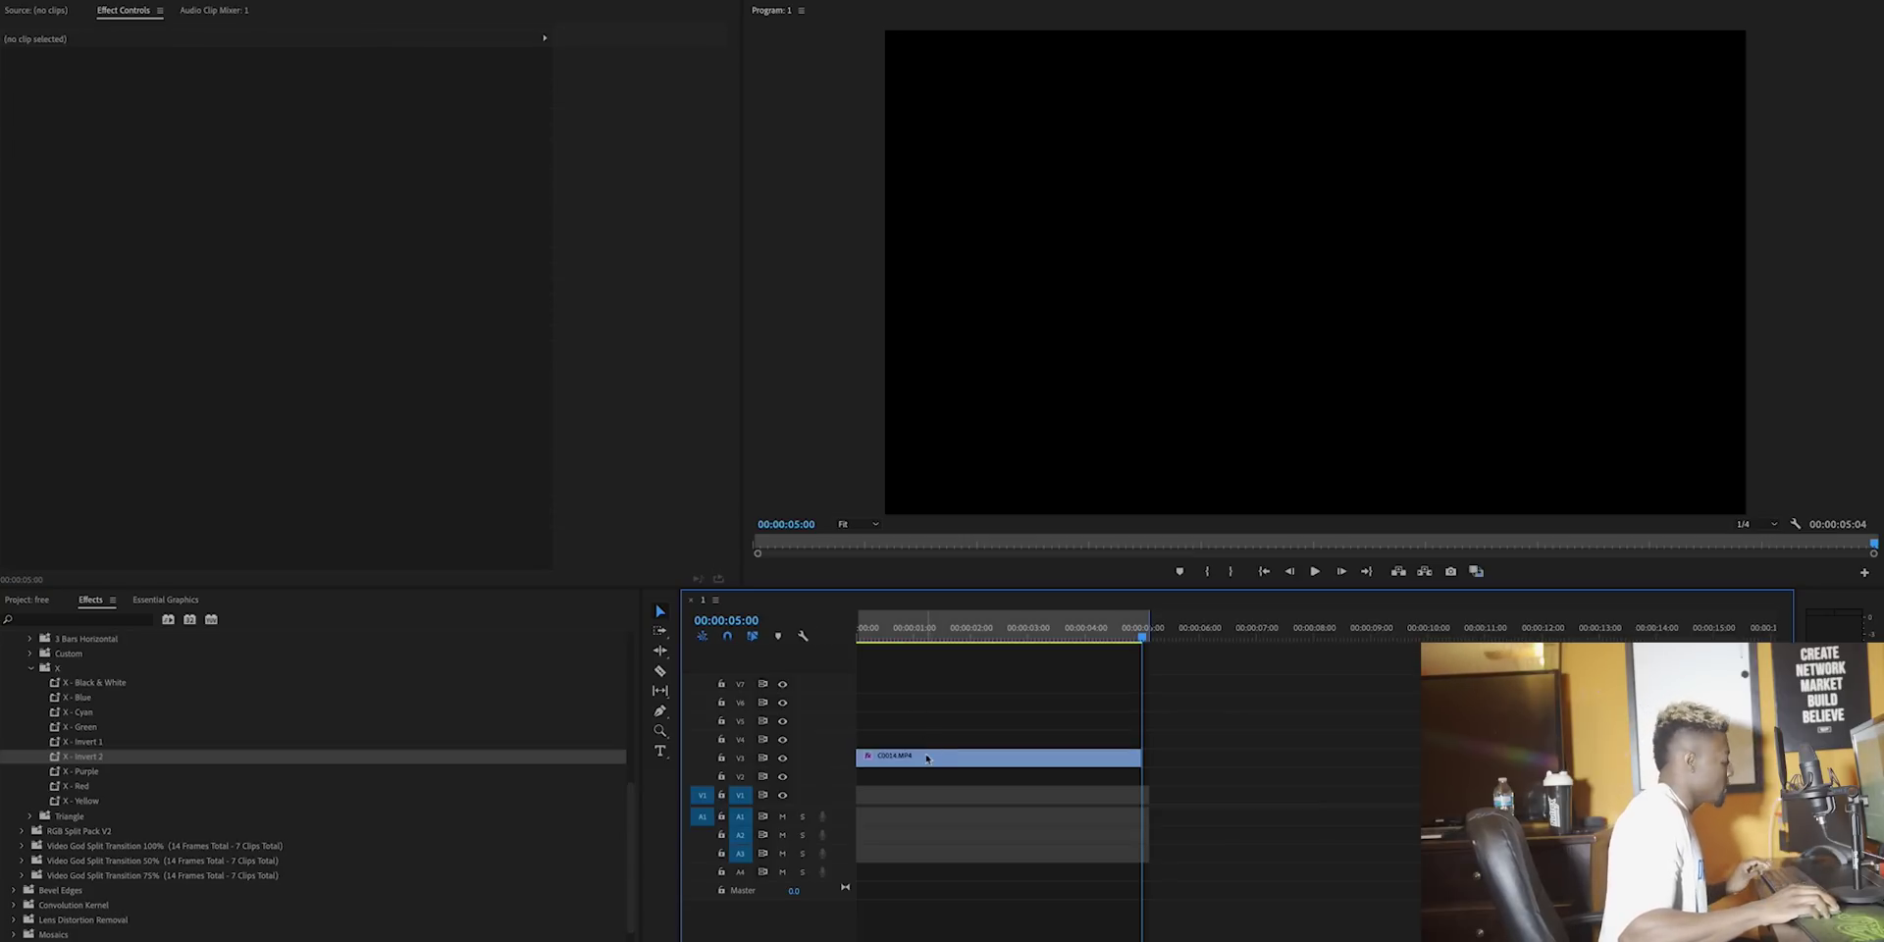
{"action": "left_click_drag", "start_coordinate": [926, 757], "coordinate": [927, 740]}
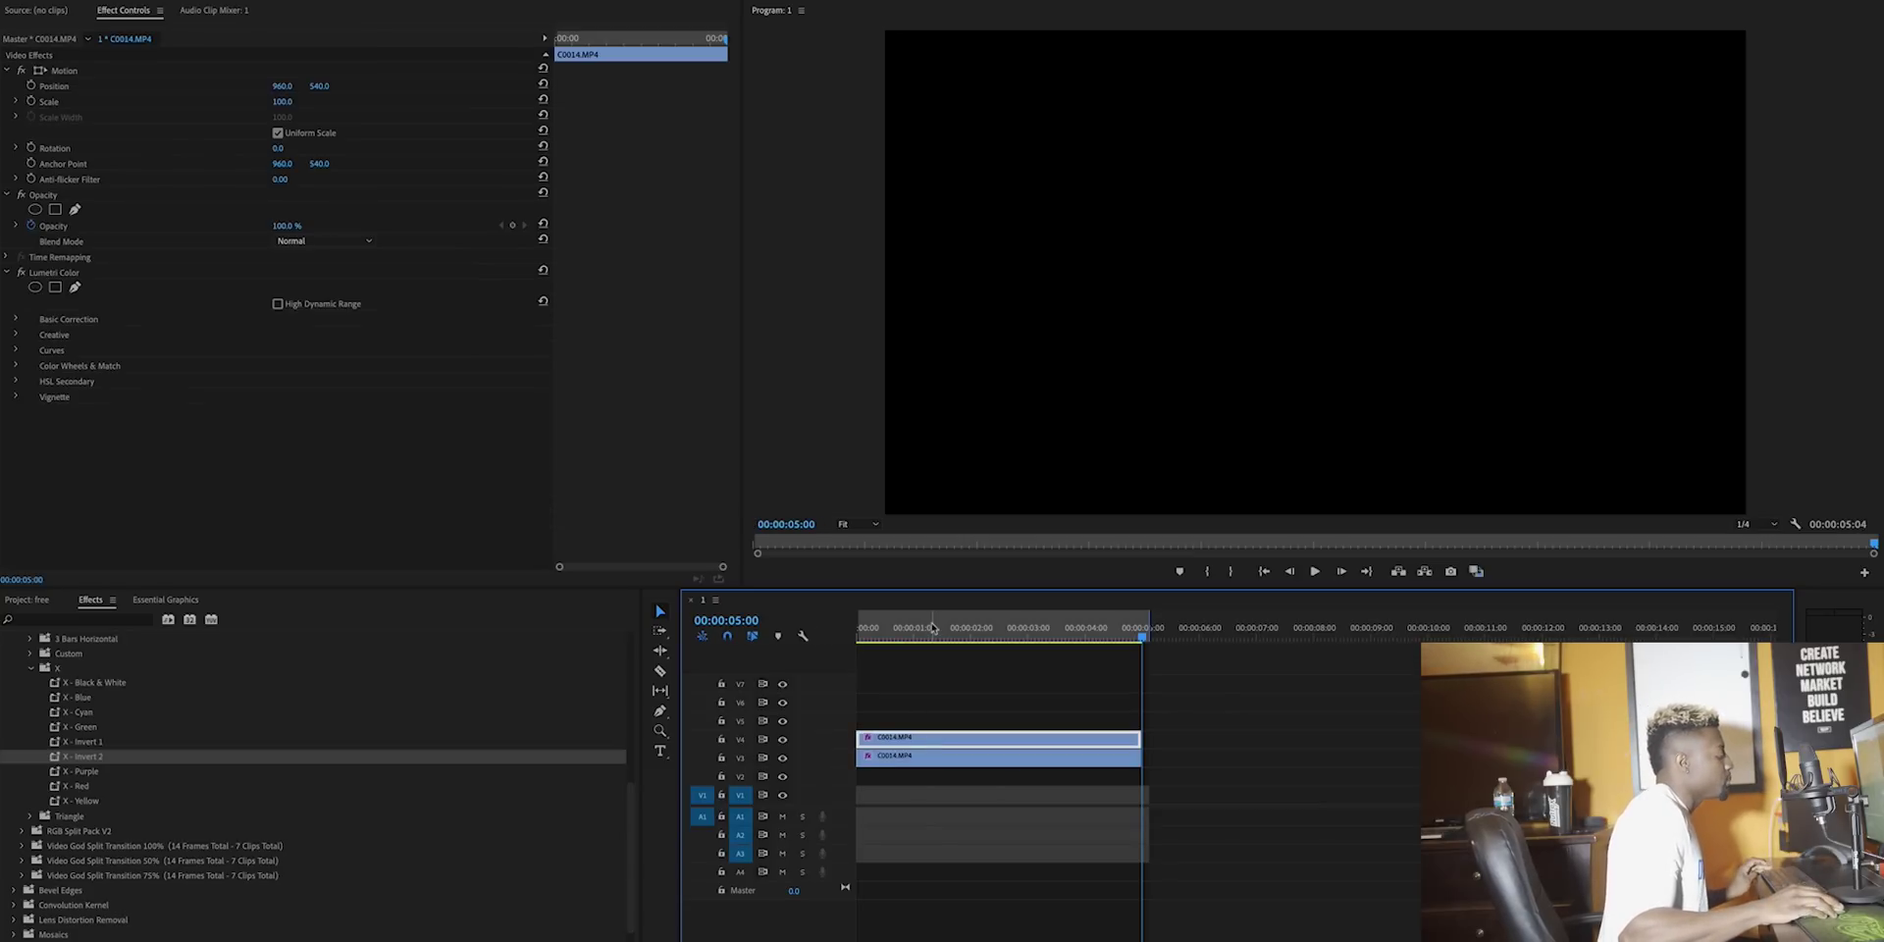
- Apply the Custom - Green preset to the new top copy at 00:00:01:09
{"action": "left_click", "coordinate": [932, 627]}
{"action": "left_click", "coordinate": [29, 668]}
{"action": "left_click", "coordinate": [25, 671]}
{"action": "left_click", "coordinate": [31, 654]}
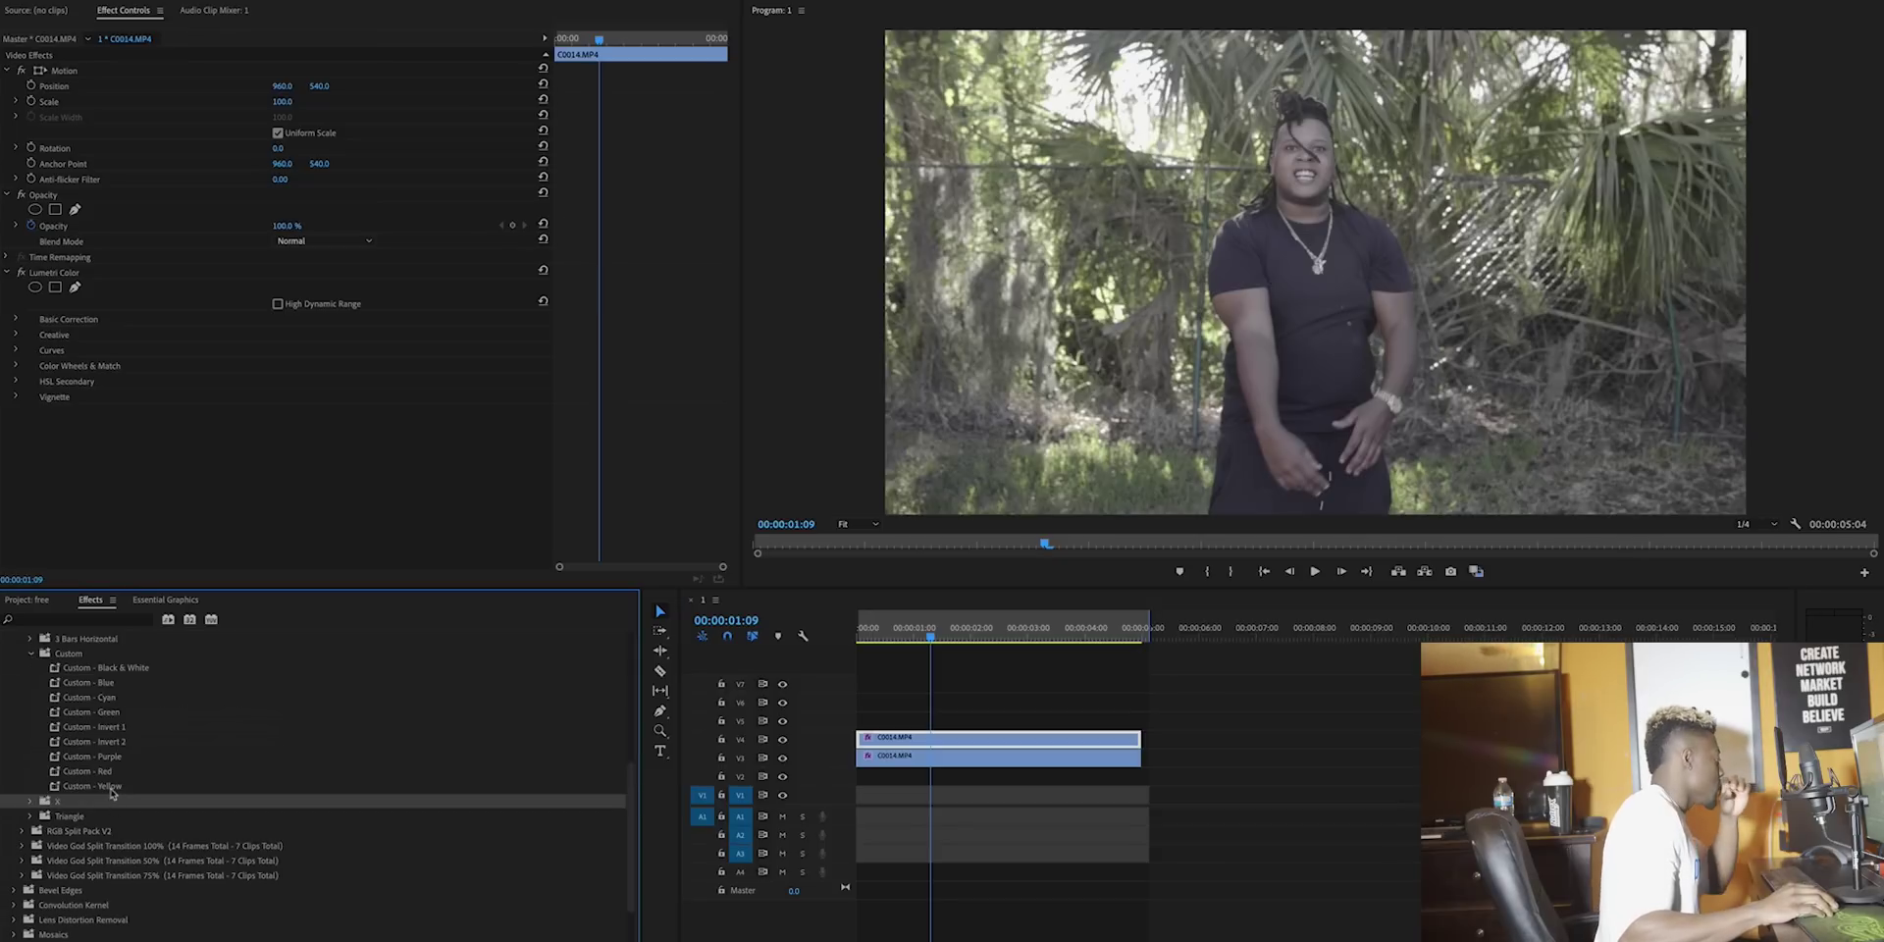
{"action": "left_click", "coordinate": [109, 787]}
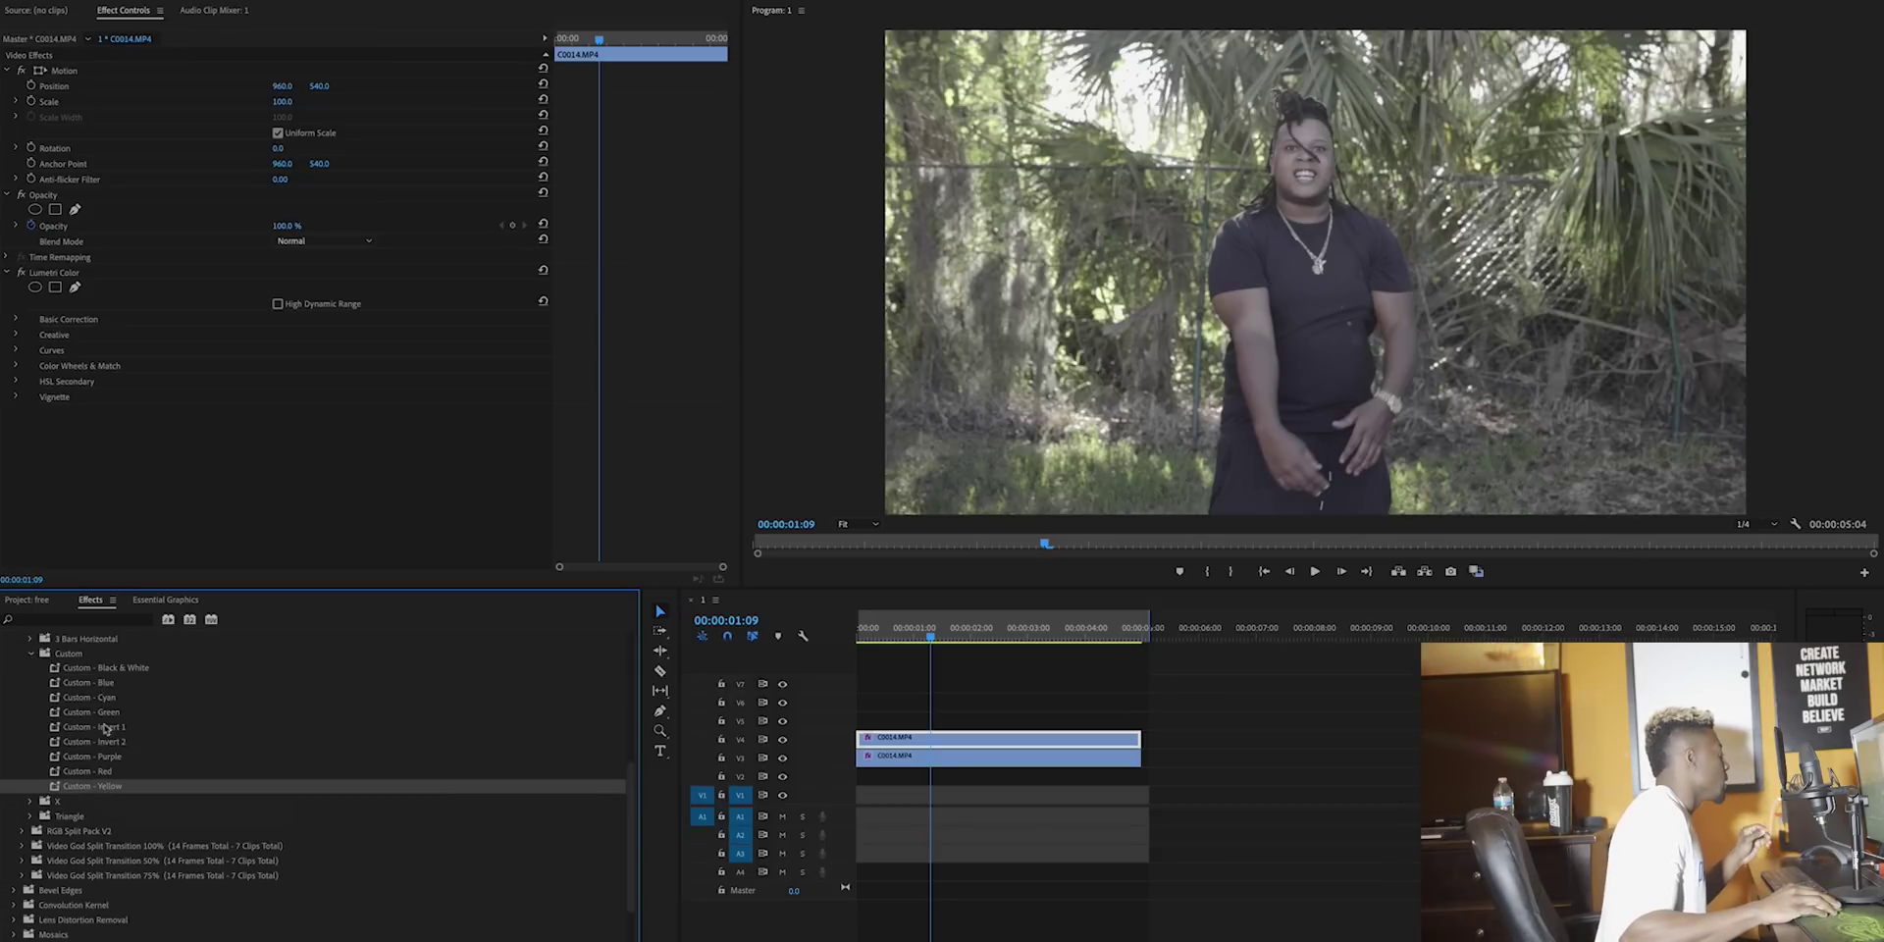
{"action": "left_click_drag", "start_coordinate": [103, 713], "coordinate": [299, 443]}
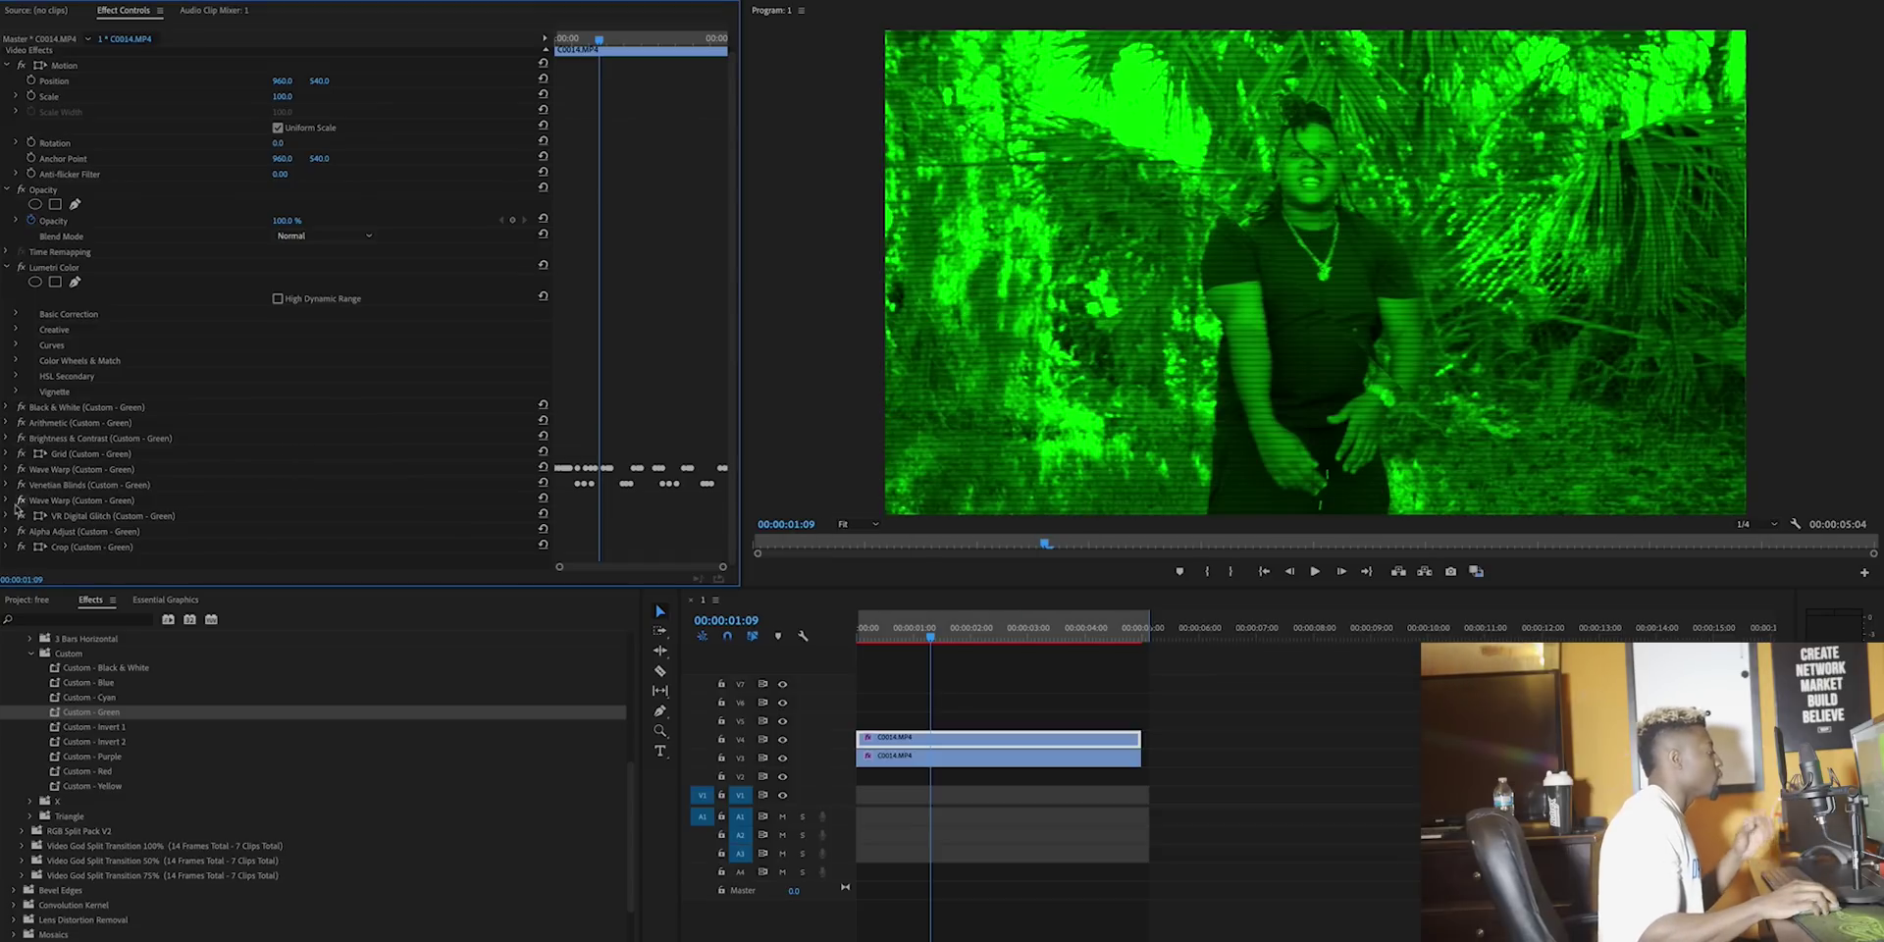
- Crop the green layer 35% from the left and 34% from the right, then duplicate it upward
{"action": "left_click", "coordinate": [8, 547]}
{"action": "scroll", "coordinate": [426, 442], "scroll_direction": "down", "scroll_amount": 3}
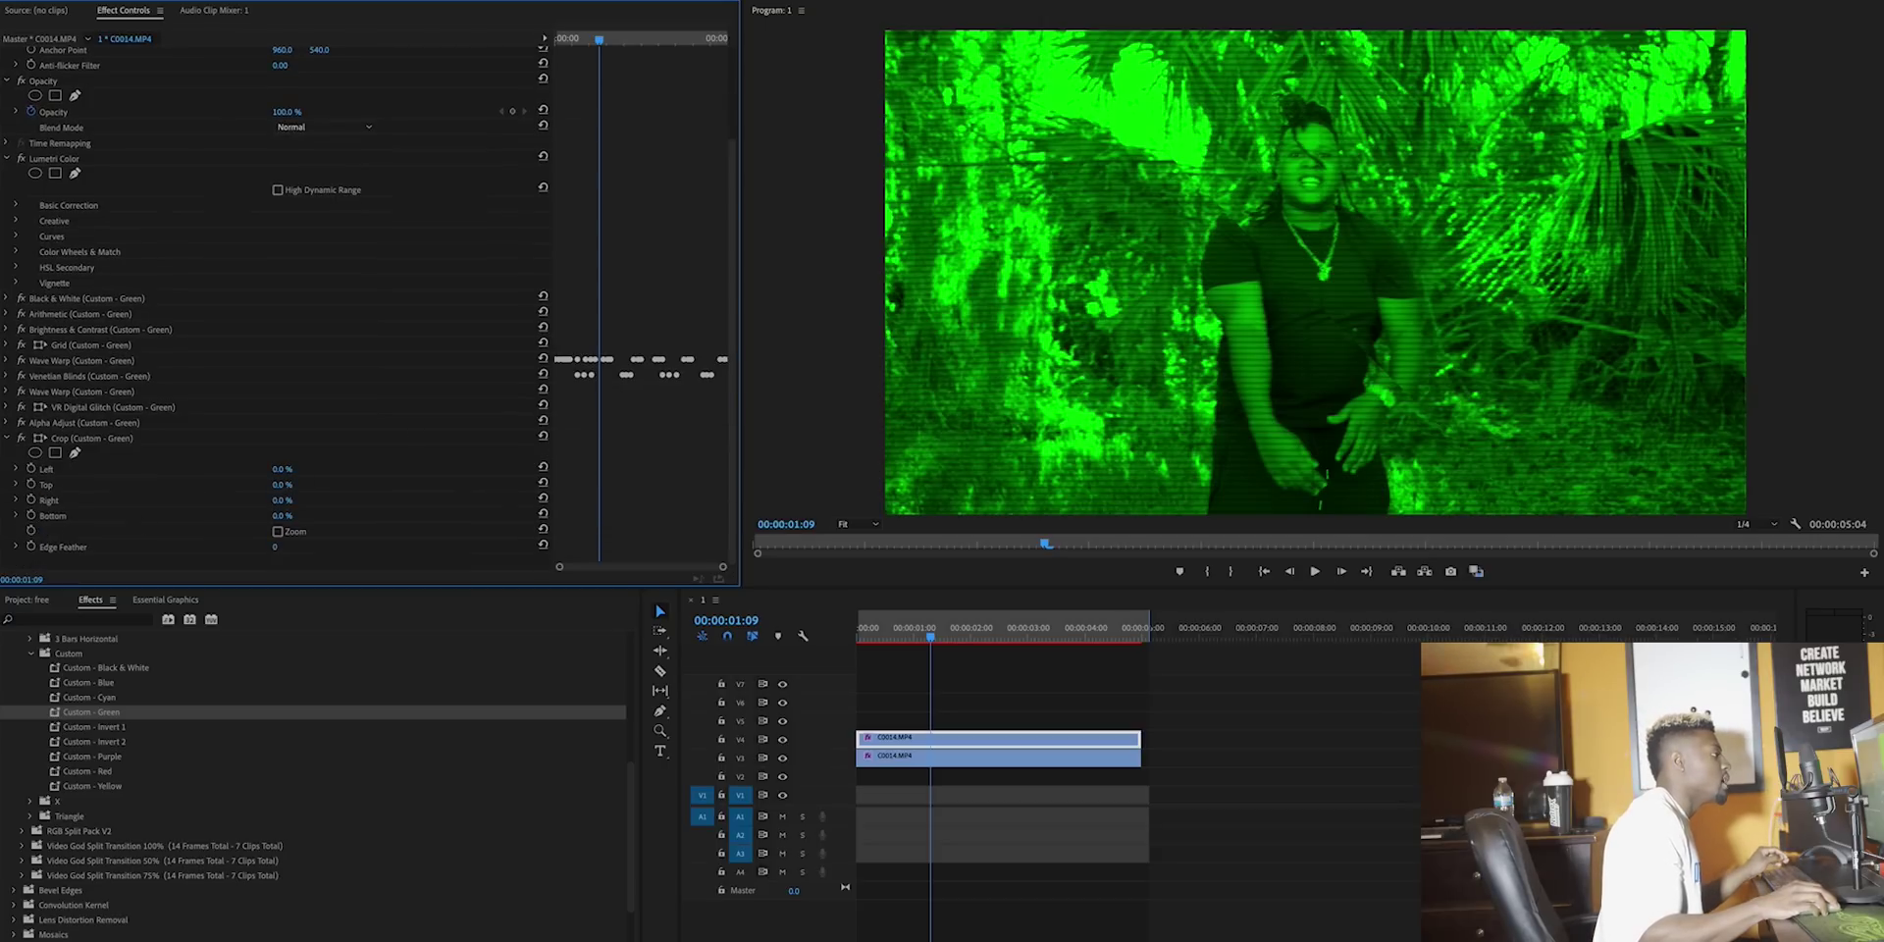
{"action": "mouse_move", "coordinate": [283, 469]}
{"action": "left_mouse_down"}
{"action": "mouse_move", "coordinate": [317, 470]}
{"action": "mouse_move", "coordinate": [289, 477]}
{"action": "left_mouse_up"}
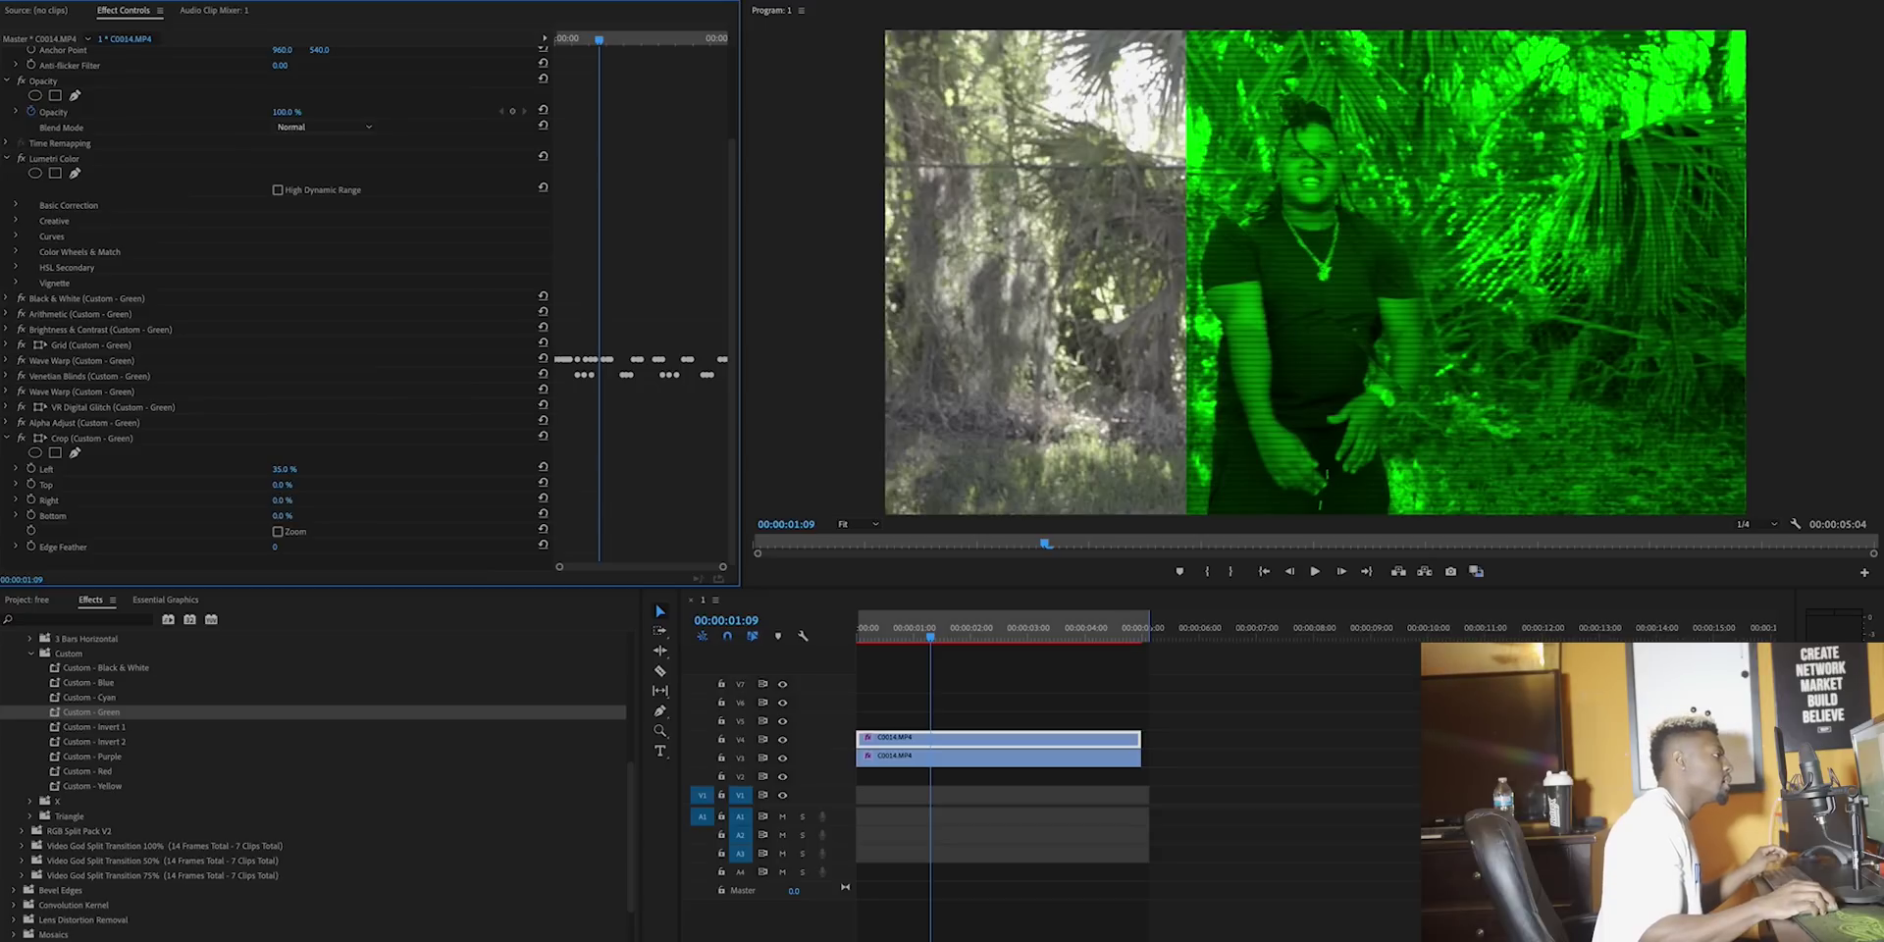
{"action": "mouse_move", "coordinate": [283, 500]}
{"action": "left_mouse_down"}
{"action": "mouse_move", "coordinate": [320, 499]}
{"action": "mouse_move", "coordinate": [283, 516]}
{"action": "mouse_move", "coordinate": [339, 516]}
{"action": "mouse_move", "coordinate": [291, 510]}
{"action": "mouse_move", "coordinate": [292, 487]}
{"action": "left_mouse_up"}
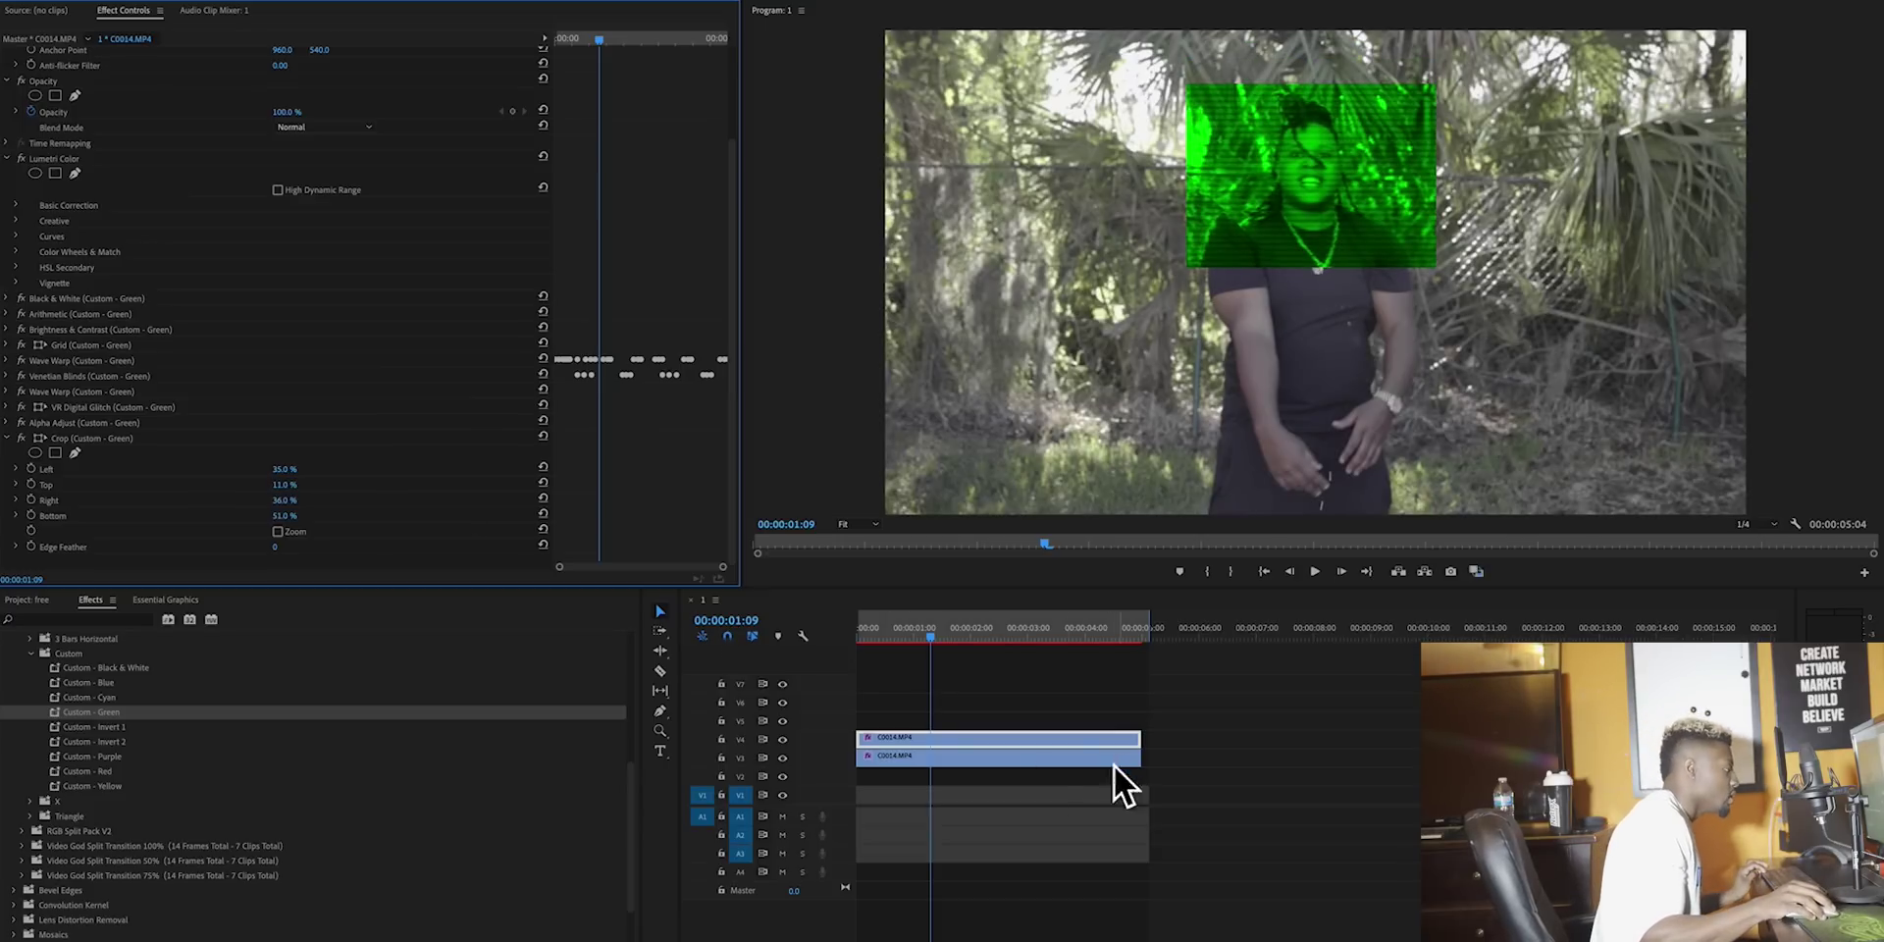
{"action": "left_click_drag", "start_coordinate": [932, 742], "coordinate": [928, 728]}
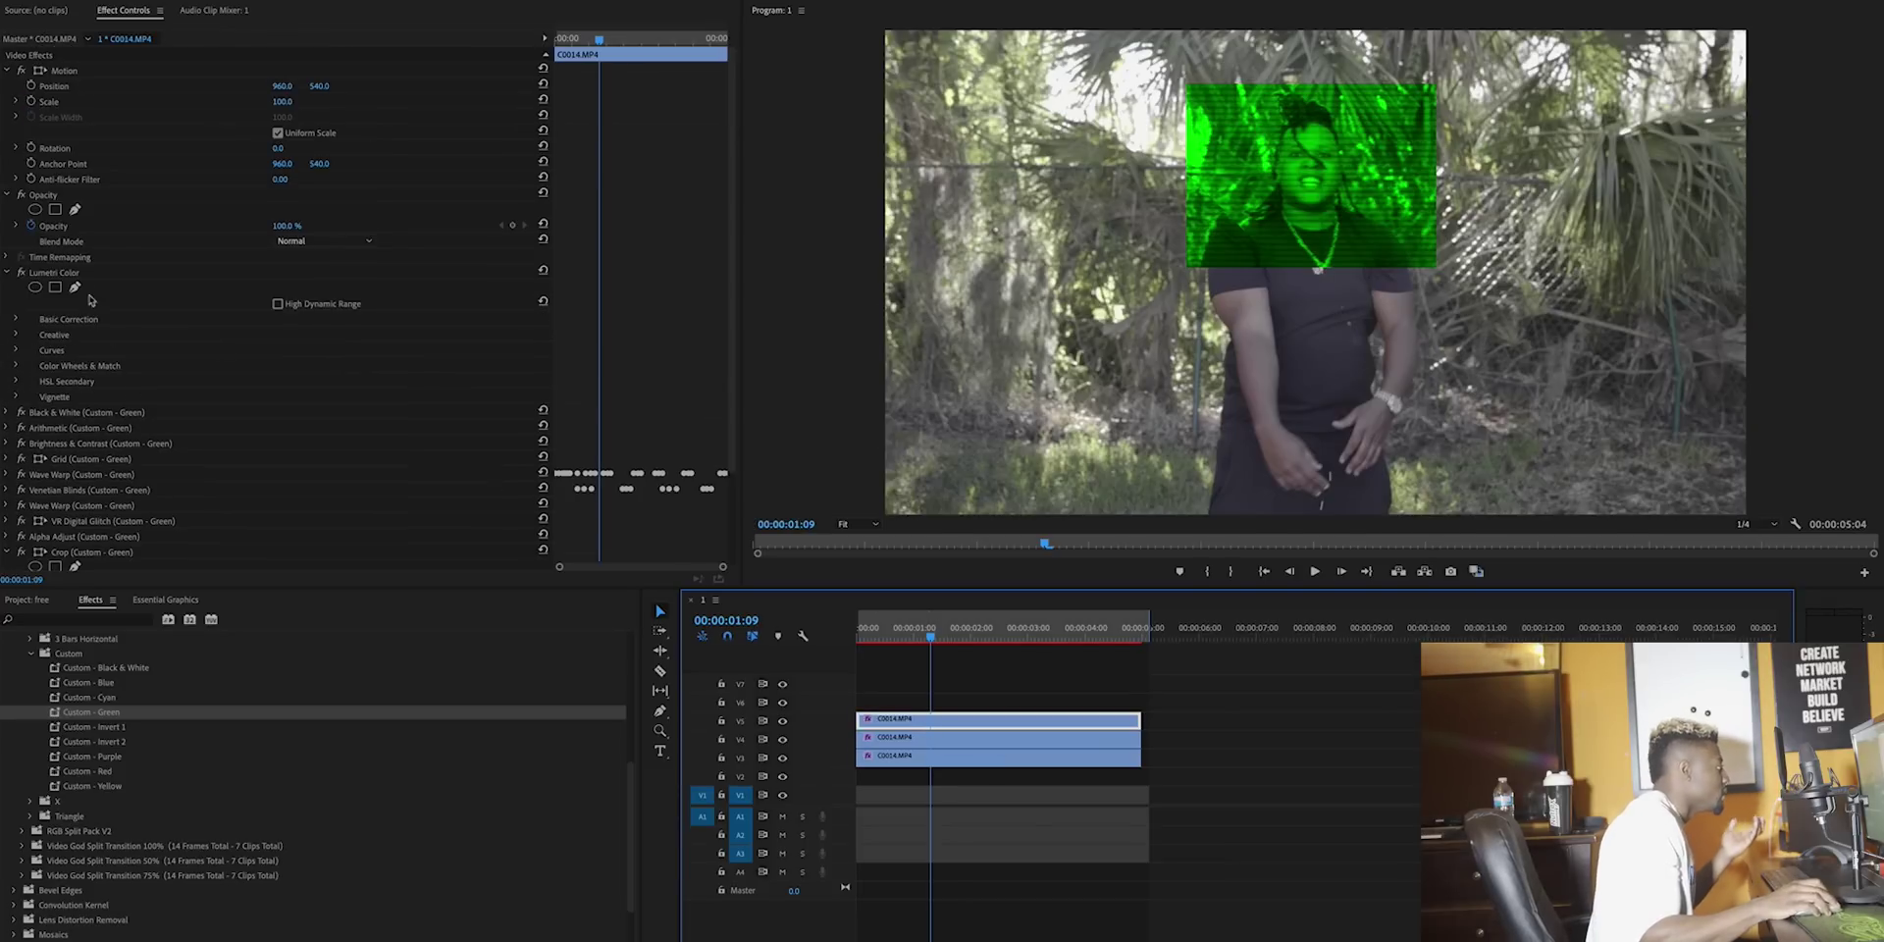
- Drag the copy's crop box down over the lower body and scrub to 00:00:01:10 to check
{"action": "scroll", "coordinate": [142, 393], "scroll_direction": "down", "scroll_amount": 3}
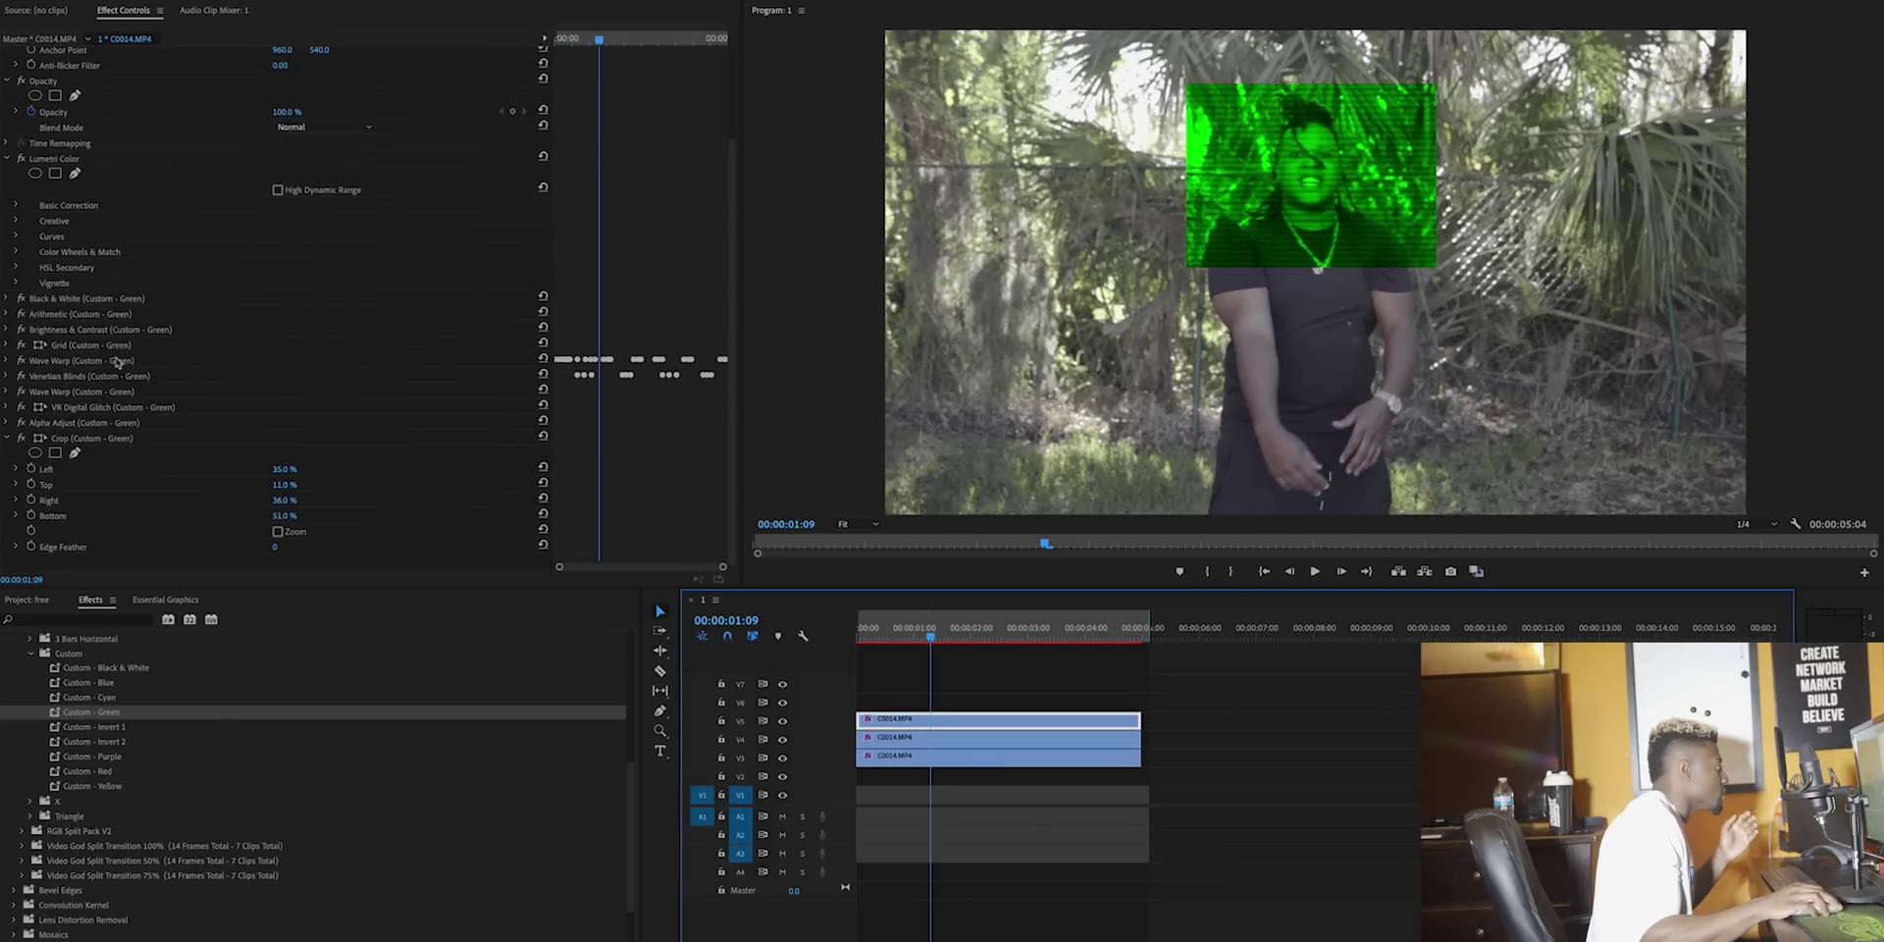
{"action": "left_click", "coordinate": [126, 440]}
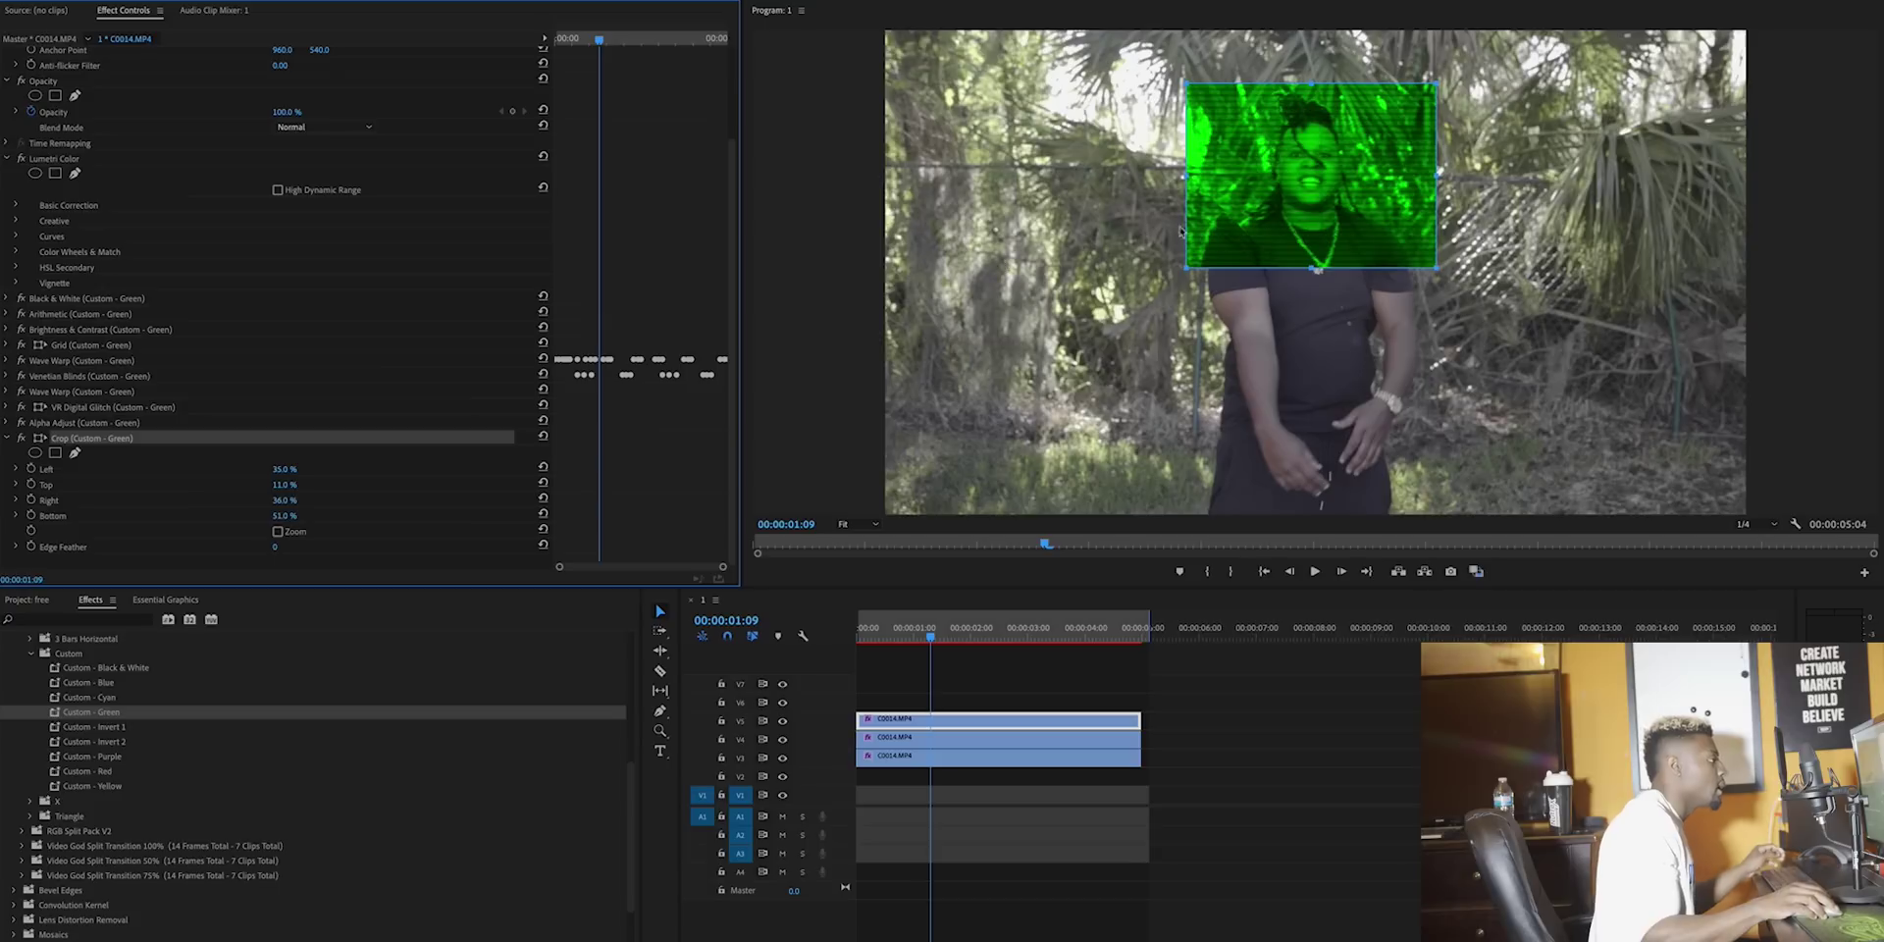
{"action": "left_click_drag", "start_coordinate": [1304, 189], "coordinate": [1305, 414]}
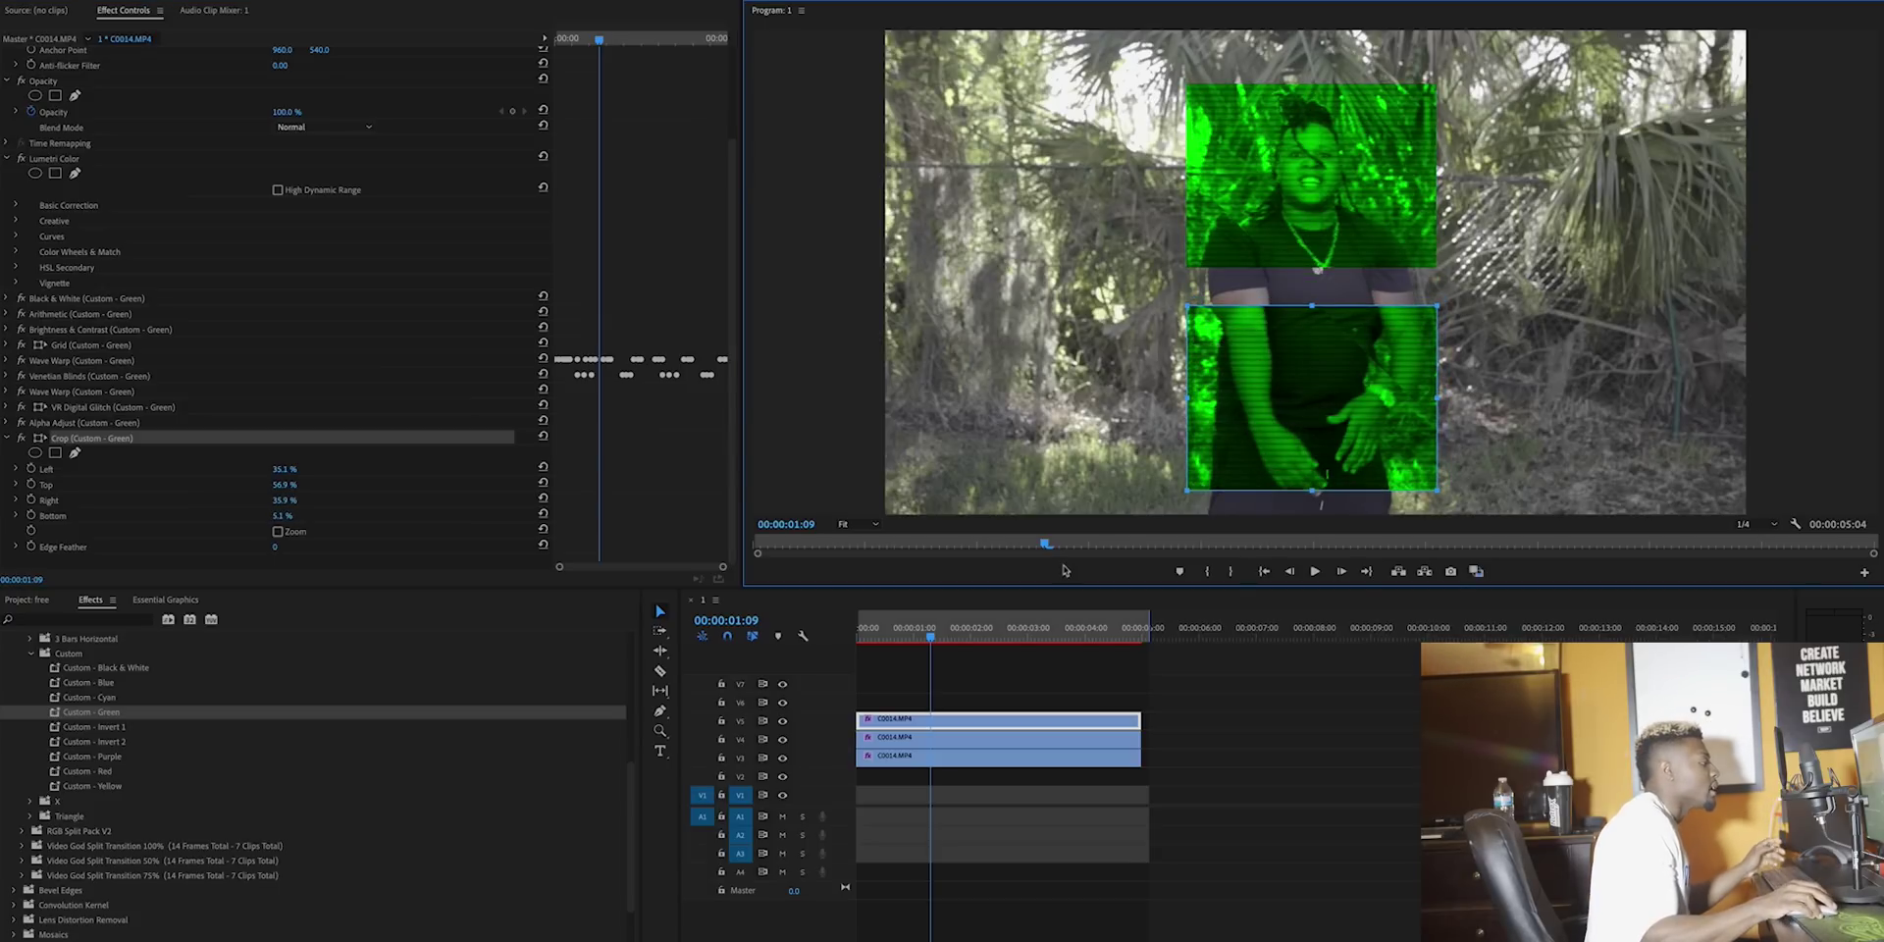
{"action": "left_click", "coordinate": [945, 639]}
{"action": "left_click_drag", "start_coordinate": [946, 640], "coordinate": [931, 640]}
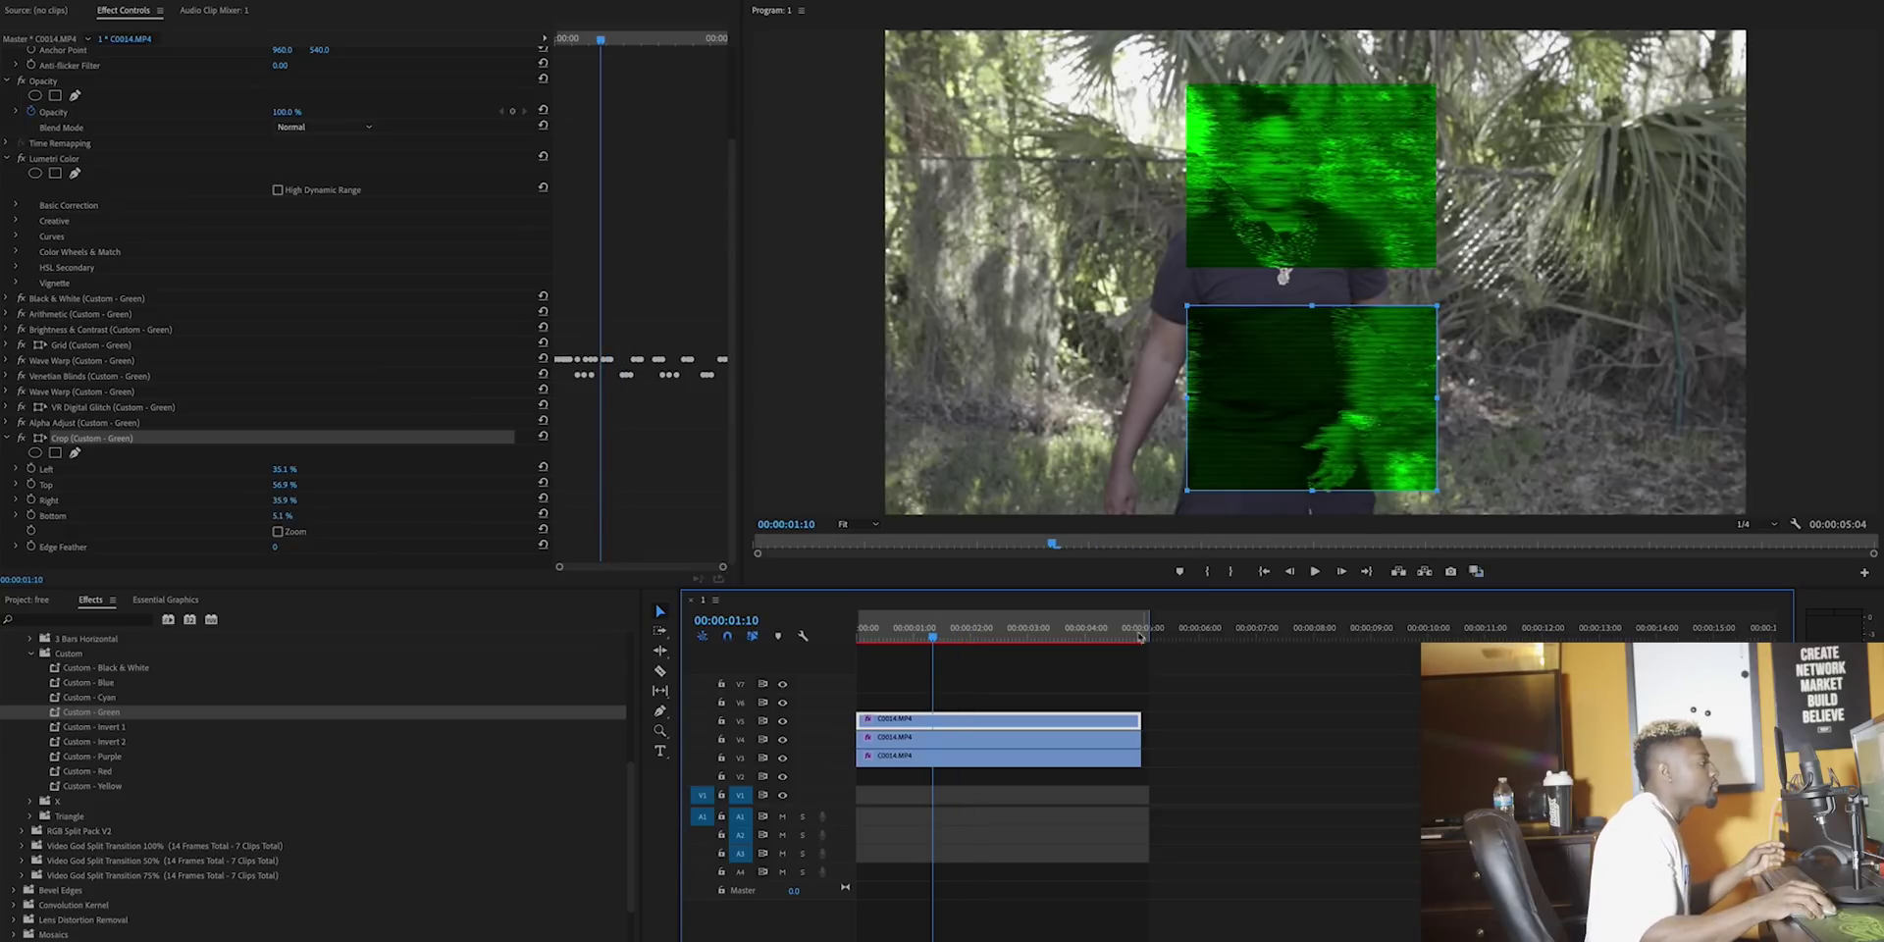